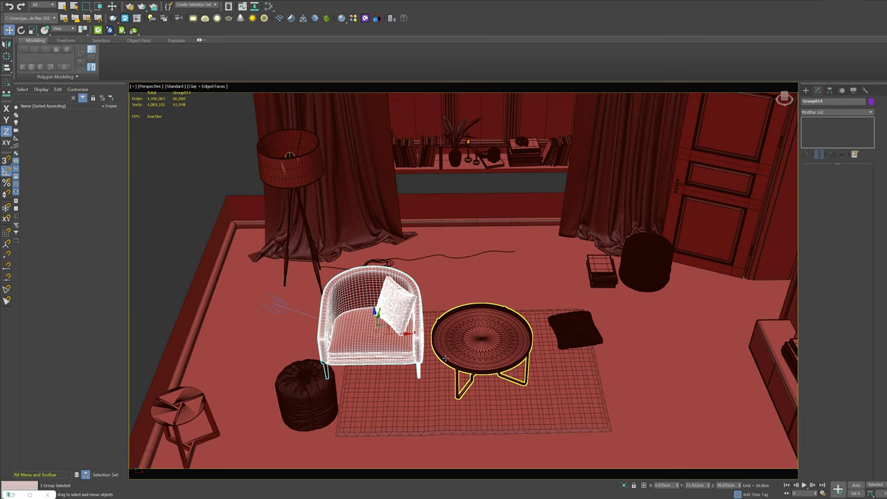
# - Examine the living room models around the armchair and the round coffee table, then the whole apartment layout
pyautogui.scroll(5, 449, 353)
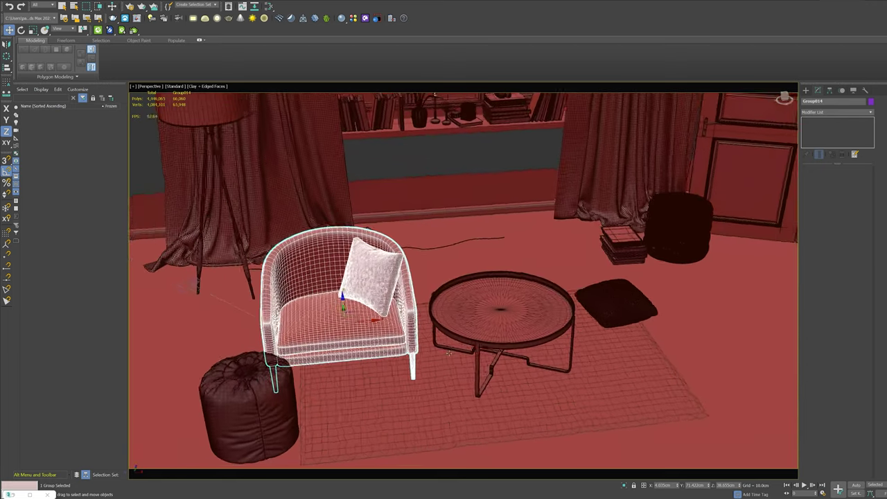
pyautogui.keyDown('alt'); pyautogui.moveTo(449, 354); pyautogui.dragTo(497, 348, button='middle'); pyautogui.keyUp('alt')
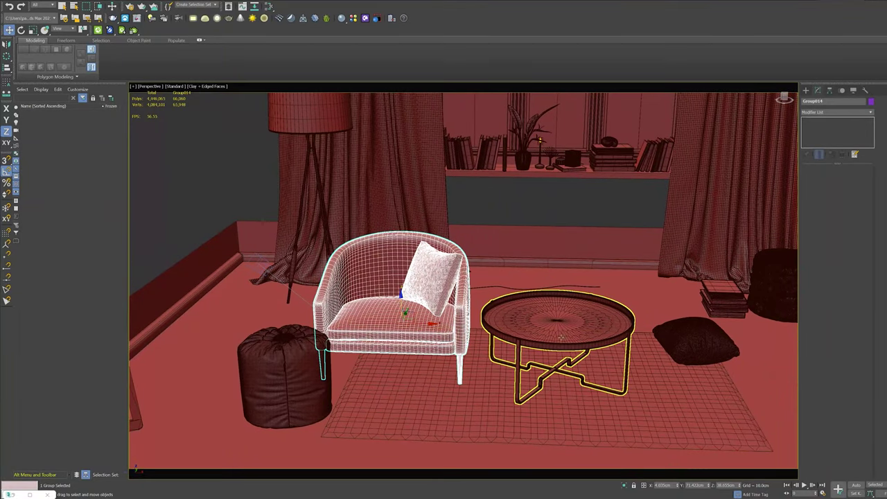
pyautogui.click(541, 323)
pyautogui.click(416, 326)
pyautogui.moveTo(587, 323); pyautogui.dragTo(428, 316, button='middle')
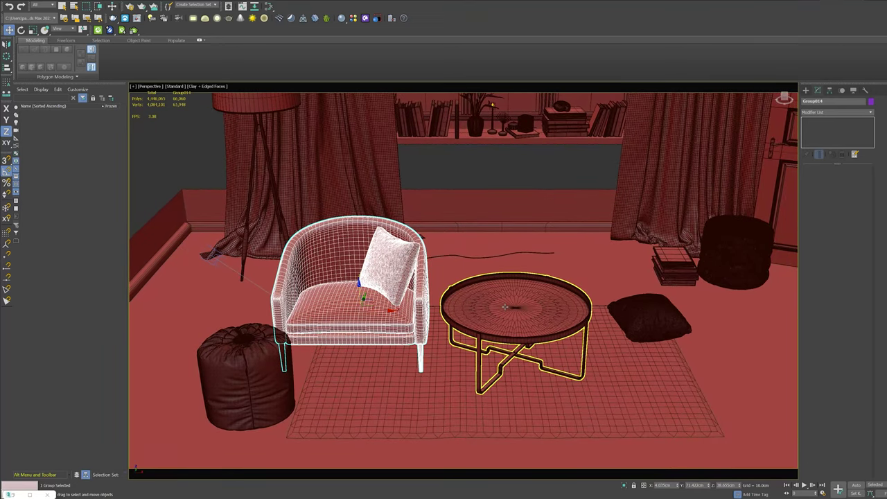
pyautogui.click(526, 319)
pyautogui.keyDown('alt'); pyautogui.moveTo(527, 319); pyautogui.dragTo(562, 333, button='middle'); pyautogui.keyUp('alt')
pyautogui.scroll(3, 516, 327)
pyautogui.scroll(-7, 516, 328)
pyautogui.moveTo(562, 332); pyautogui.dragTo(547, 299, button='middle')
pyautogui.scroll(-4, 510, 337)
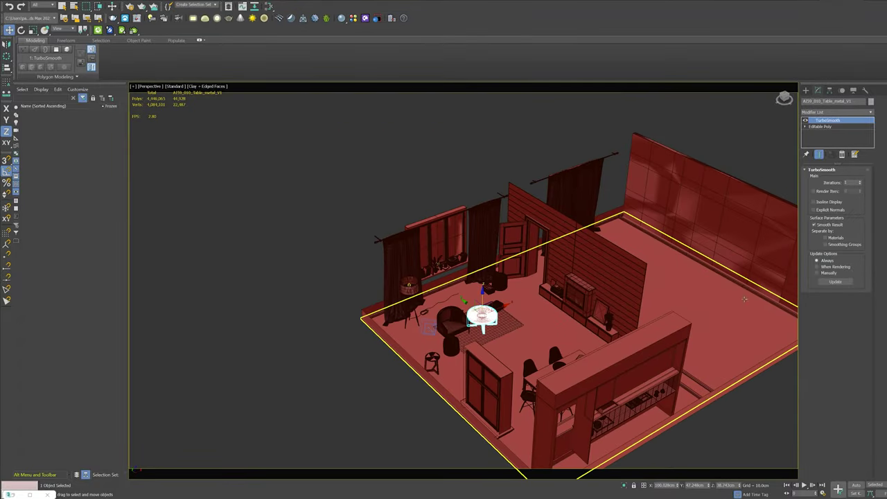
pyautogui.scroll(10, 548, 270)
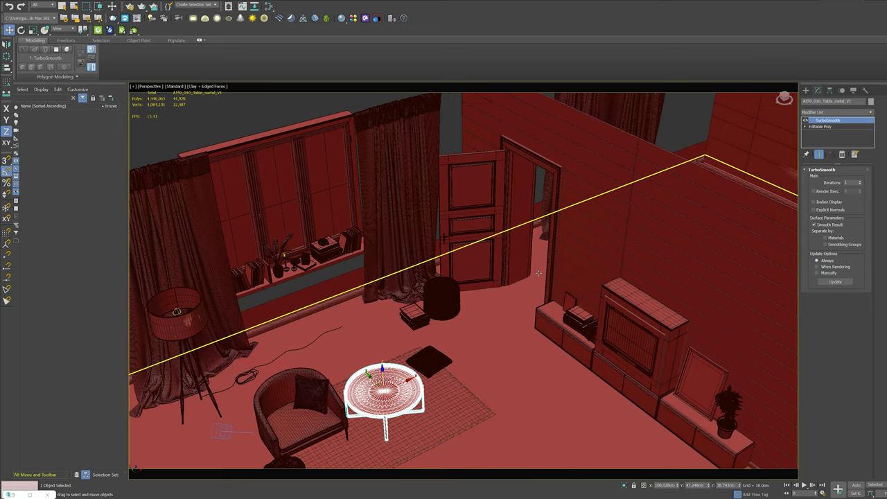
pyautogui.scroll(-5, 371, 357)
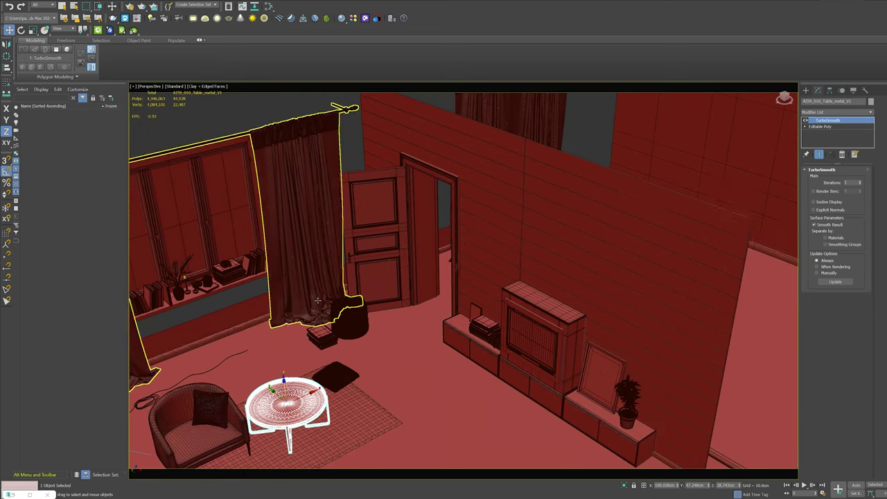
pyautogui.scroll(4, 440, 307)
# - Select the plank partition wall behind the TV unit and examine it at vertex level
pyautogui.click(625, 228)
pyautogui.keyDown('alt'); pyautogui.moveTo(624, 229); pyautogui.dragTo(755, 203, button='middle'); pyautogui.keyUp('alt')
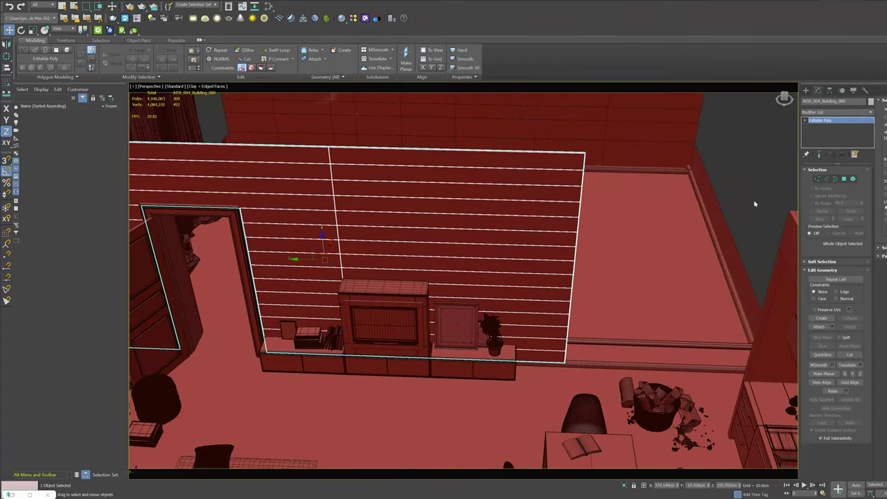
pyautogui.click(818, 178)
pyautogui.moveTo(545, 268); pyautogui.dragTo(564, 263)
pyautogui.moveTo(596, 285)
pyautogui.keyDown('alt'); pyautogui.mouseDown(button='middle')
pyautogui.moveTo(612, 286)
pyautogui.moveTo(301, 282)
pyautogui.moveTo(448, 229)
pyautogui.moveTo(402, 231)
pyautogui.moveTo(584, 259)
pyautogui.moveTo(604, 293)
pyautogui.mouseUp(button='middle'); pyautogui.keyUp('alt')
pyautogui.scroll(-3, 483, 257)
pyautogui.moveTo(483, 257); pyautogui.dragTo(564, 289, button='middle')
pyautogui.scroll(-3, 535, 276)
pyautogui.scroll(3, 550, 283)
pyautogui.keyDown('alt'); pyautogui.moveTo(564, 289); pyautogui.dragTo(574, 286, button='middle'); pyautogui.keyUp('alt')
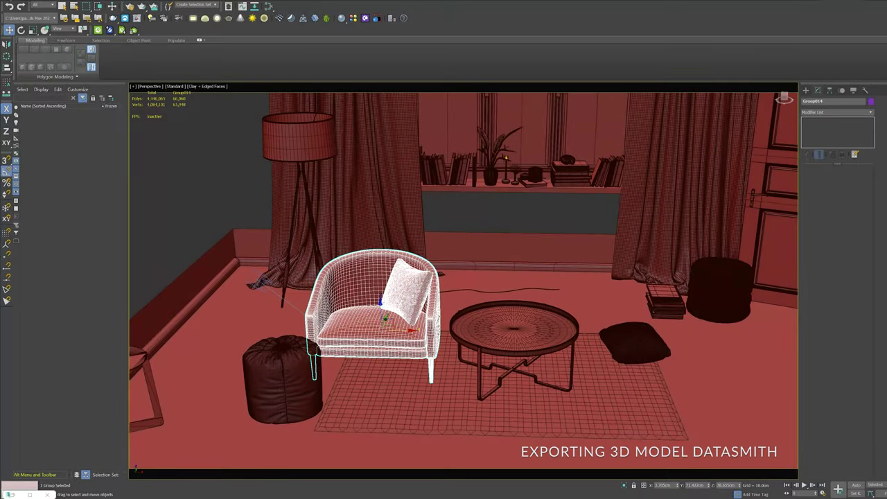
# - Export only the selected armchair group as Unreal Datasmith file Test_Armchair into the Tut_Datasmith folder, current frame only
pyautogui.click(14, 4)
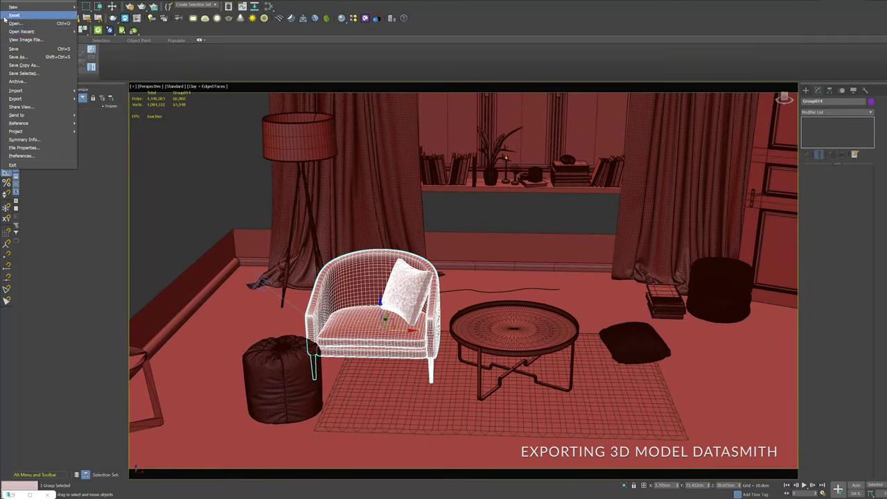
pyautogui.moveTo(43, 101)
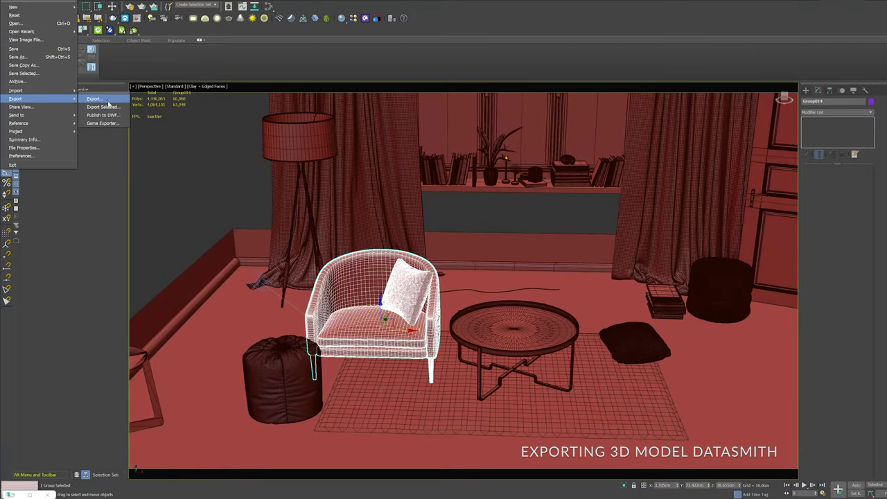
pyautogui.click(104, 108)
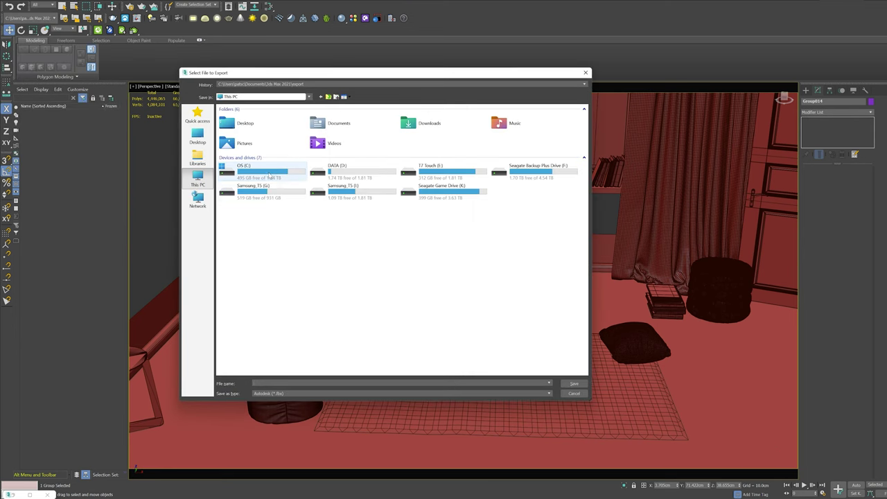
pyautogui.doubleClick(263, 187)
pyautogui.doubleClick(247, 224)
pyautogui.click(291, 394)
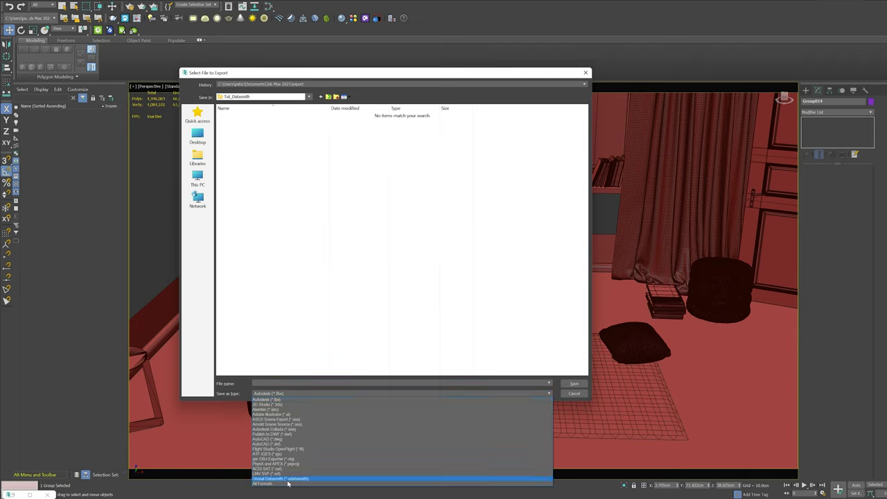
pyautogui.click(288, 479)
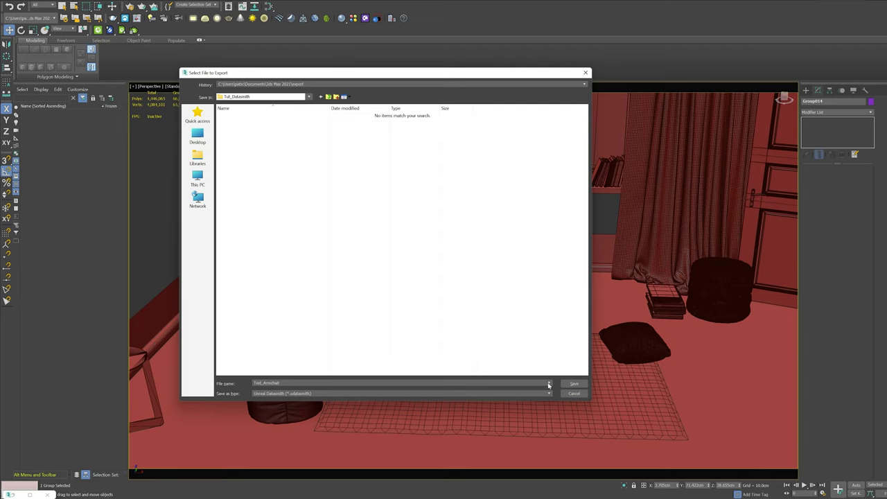
pyautogui.click(573, 383)
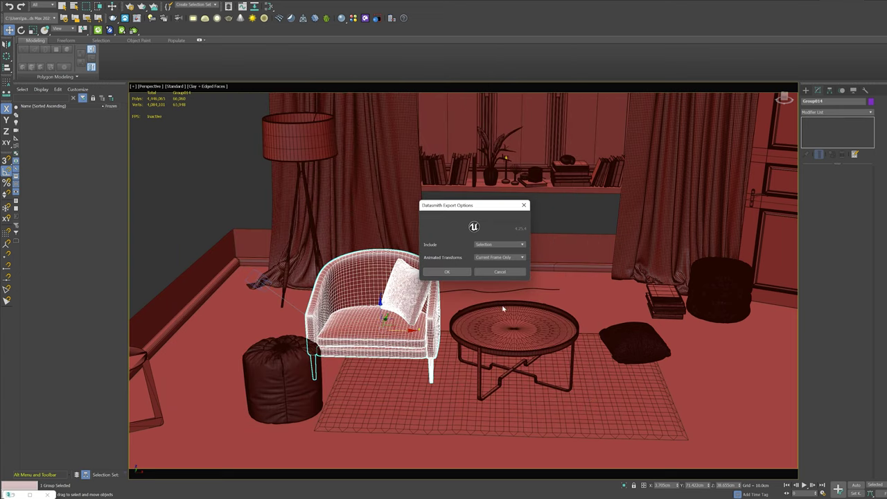
pyautogui.click(445, 272)
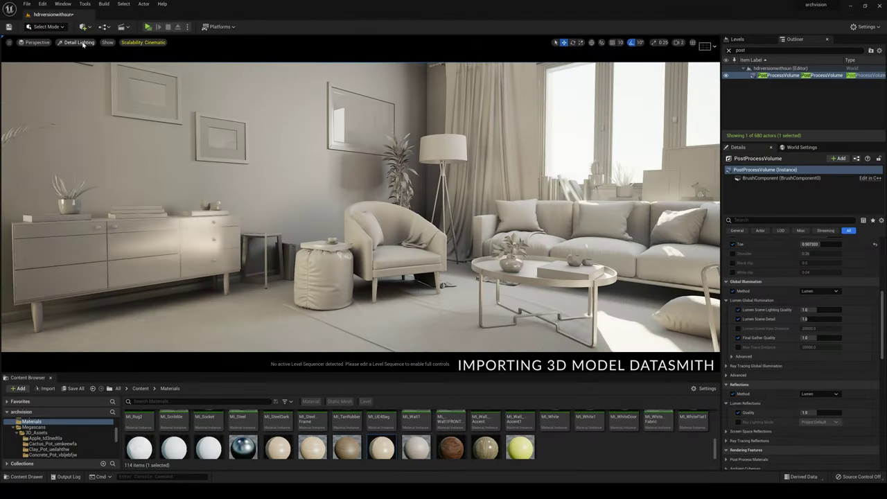
# - Switch to Unreal Engine and change the viewport from Detail Lighting to the Lit view mode
pyautogui.click(82, 44)
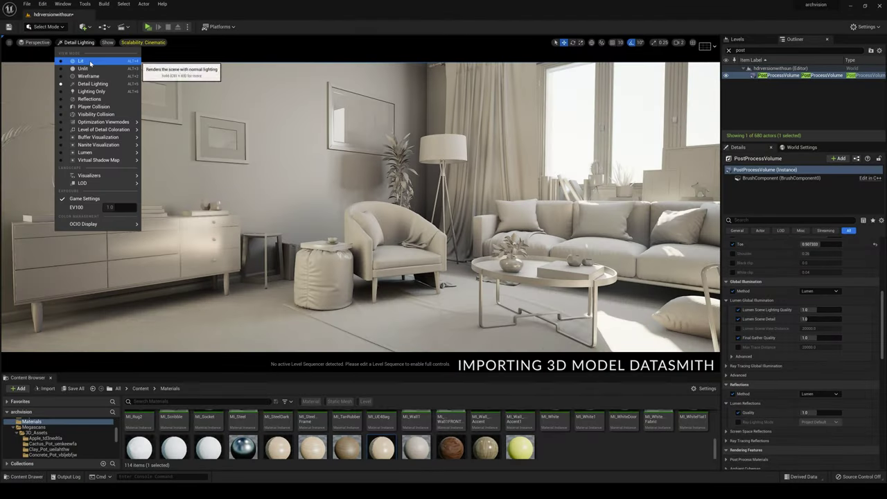
pyautogui.click(76, 57)
pyautogui.moveTo(321, 221); pyautogui.dragTo(352, 228, button='right')
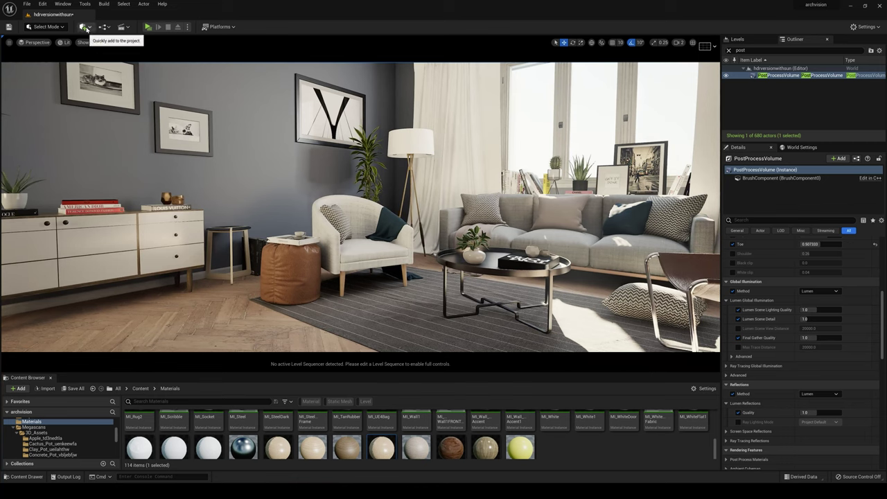
# - Import Test_Armchair.udatasmith from the Tut_Datasmith folder on drive C into the project's Content folder, geometry only
pyautogui.click(84, 27)
pyautogui.moveTo(106, 83)
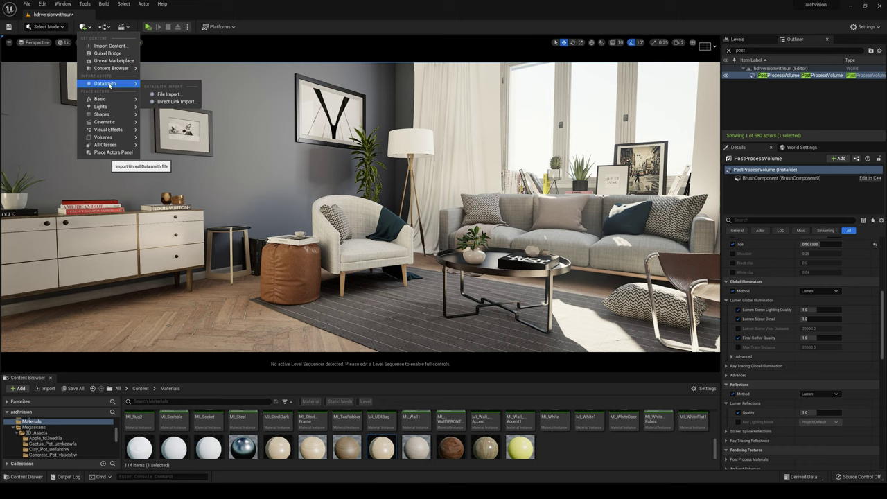
pyautogui.click(177, 94)
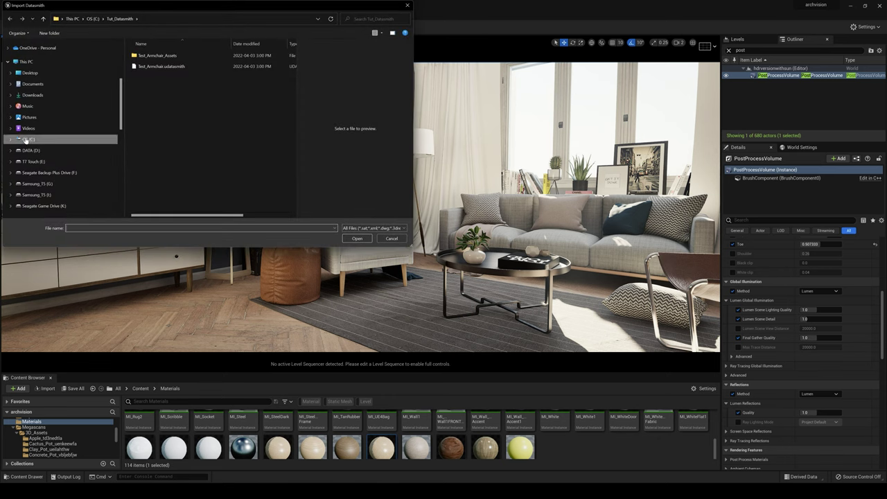
pyautogui.click(23, 139)
pyautogui.scroll(-2, 188, 186)
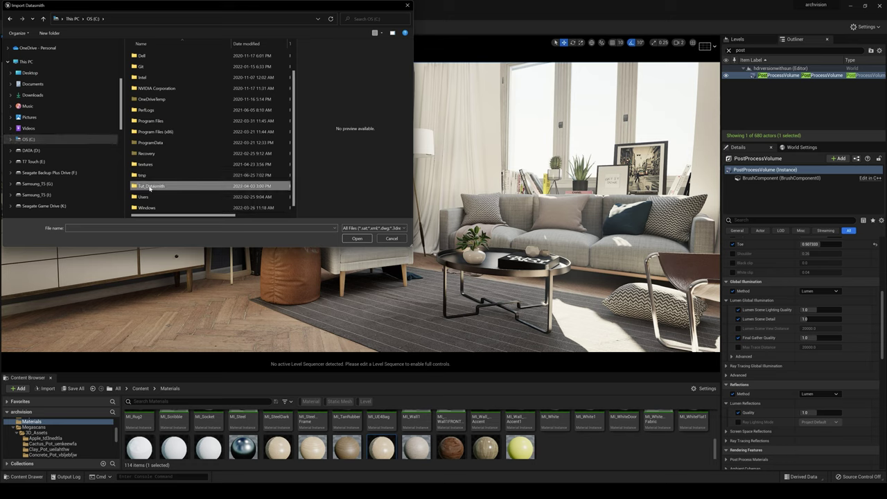
pyautogui.doubleClick(150, 187)
pyautogui.click(164, 67)
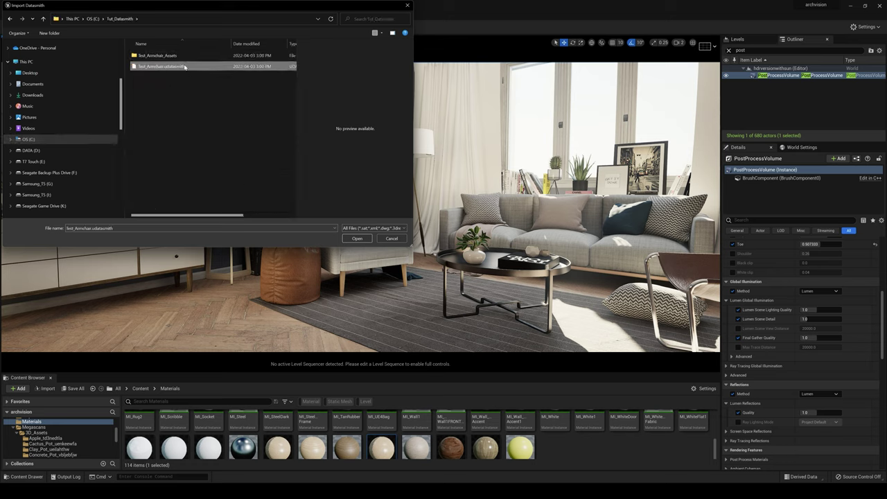
pyautogui.click(357, 239)
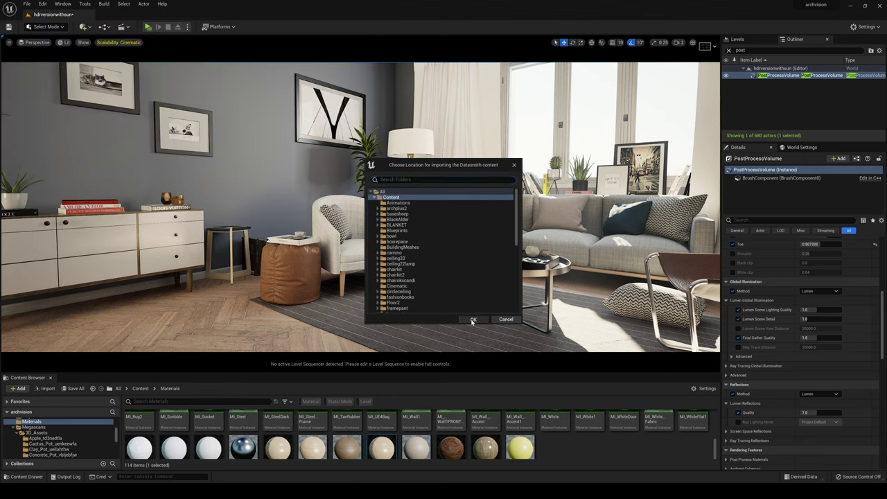
pyautogui.click(472, 319)
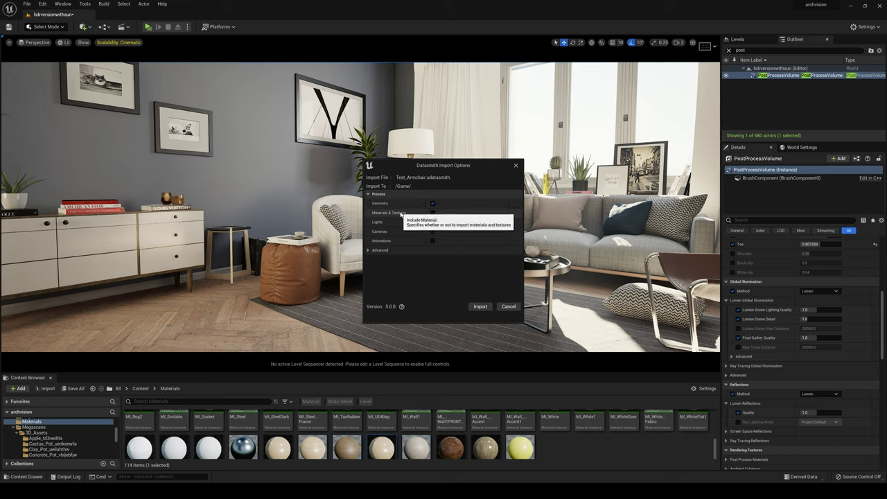
pyautogui.click(481, 307)
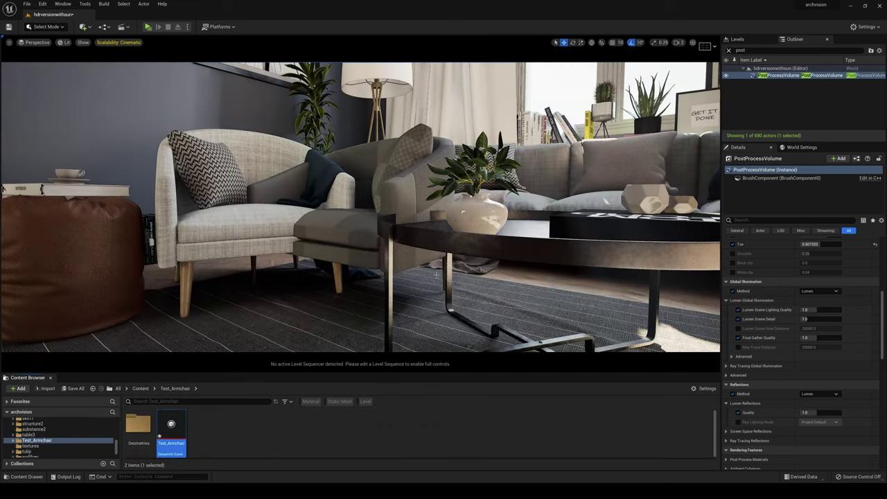
# - Select the whole imported armchair and move it away from the existing chair to the open floor near the sideboard
pyautogui.click(364, 235)
pyautogui.moveTo(364, 235)
pyautogui.mouseDown(button='right')
pyautogui.moveTo(366, 213)
pyautogui.moveTo(377, 291)
pyautogui.moveTo(367, 232)
pyautogui.mouseUp(button='right')
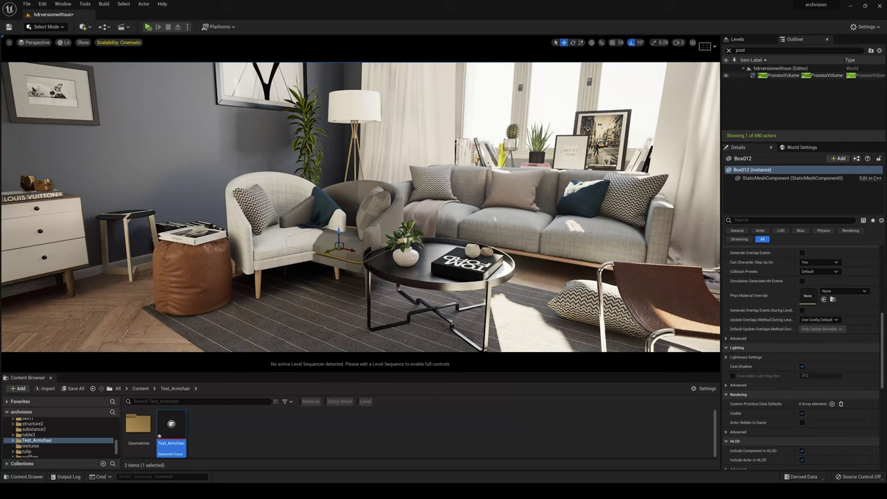
pyautogui.click(728, 50)
pyautogui.click(772, 94)
pyautogui.moveTo(344, 235); pyautogui.dragTo(164, 271)
pyautogui.moveTo(165, 271); pyautogui.dragTo(145, 268, button='right')
# - Rotate the imported armchair so that it faces into the room in front of the sideboard
pyautogui.press('e')
pyautogui.moveTo(279, 262); pyautogui.dragTo(168, 259)
pyautogui.moveTo(168, 259); pyautogui.dragTo(142, 273, button='right')
pyautogui.moveTo(262, 185); pyautogui.dragTo(263, 192)
# - Find the existing living room chair's MI_Wood4 material and apply it to the imported armchair's legs
pyautogui.click(443, 186)
pyautogui.click(833, 324)
pyautogui.moveTo(382, 447); pyautogui.dragTo(196, 293)
pyautogui.moveTo(195, 294); pyautogui.dragTo(198, 315, button='right')
pyautogui.moveTo(382, 448); pyautogui.dragTo(305, 211)
pyautogui.moveTo(382, 448); pyautogui.dragTo(197, 227)
pyautogui.moveTo(198, 228); pyautogui.dragTo(142, 205, button='right')
# - Apply the existing chair's MI_Coat1 fabric to the imported armchair's upholstery, and another material to its pillow
pyautogui.click(833, 344)
pyautogui.moveTo(556, 449); pyautogui.dragTo(420, 257)
pyautogui.moveTo(556, 448); pyautogui.dragTo(407, 285)
pyautogui.moveTo(557, 448); pyautogui.dragTo(418, 201)
pyautogui.moveTo(418, 201); pyautogui.dragTo(459, 197, button='right')
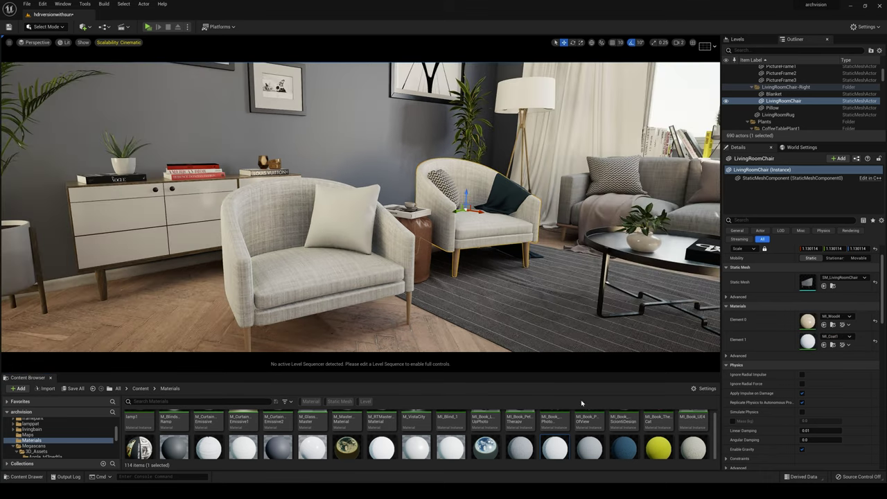
pyautogui.moveTo(624, 448); pyautogui.dragTo(344, 219)
pyautogui.moveTo(344, 218); pyautogui.dragTo(343, 227, button='right')
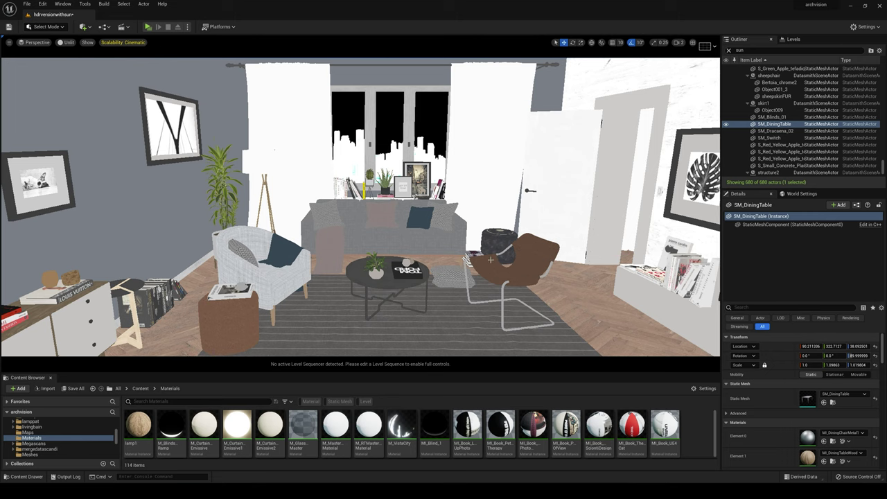
# - Look over the living area in unlit view, selecting the couch, the armchair, the rug and the sideboard
pyautogui.moveTo(360, 207); pyautogui.dragTo(339, 211, button='right')
pyautogui.click(415, 241)
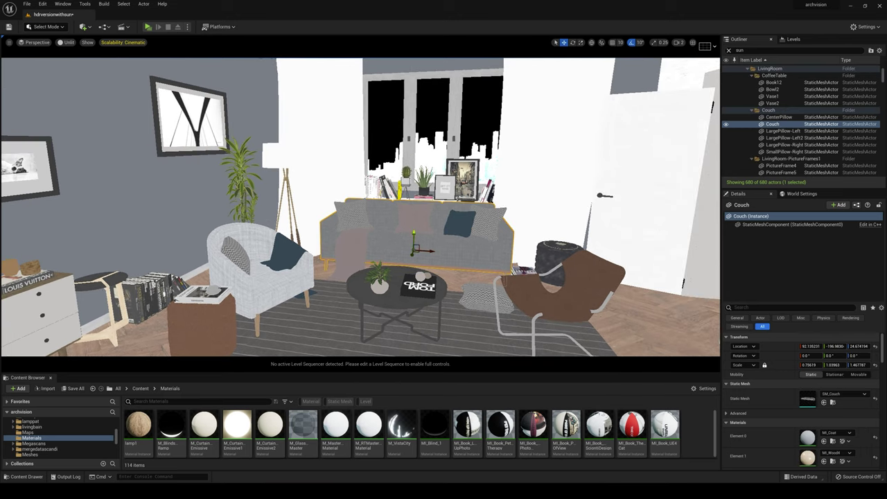
pyautogui.moveTo(416, 241); pyautogui.dragTo(254, 237, button='right')
pyautogui.click(391, 269)
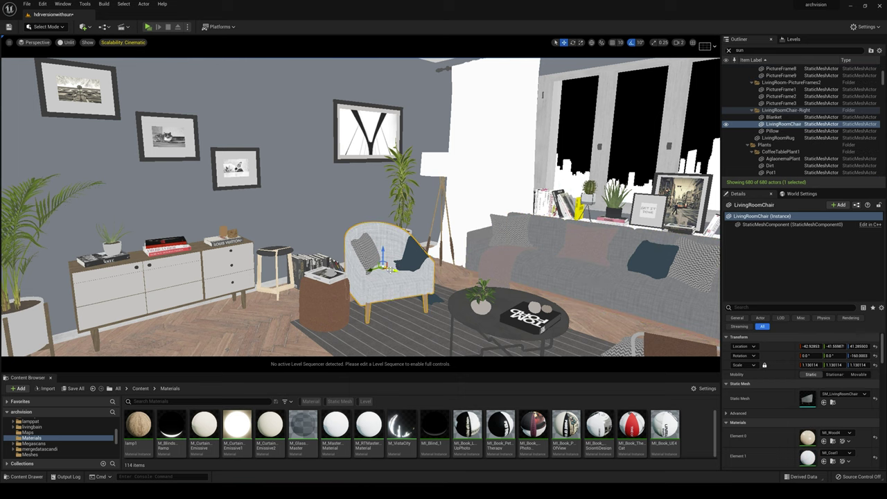
pyautogui.click(389, 315)
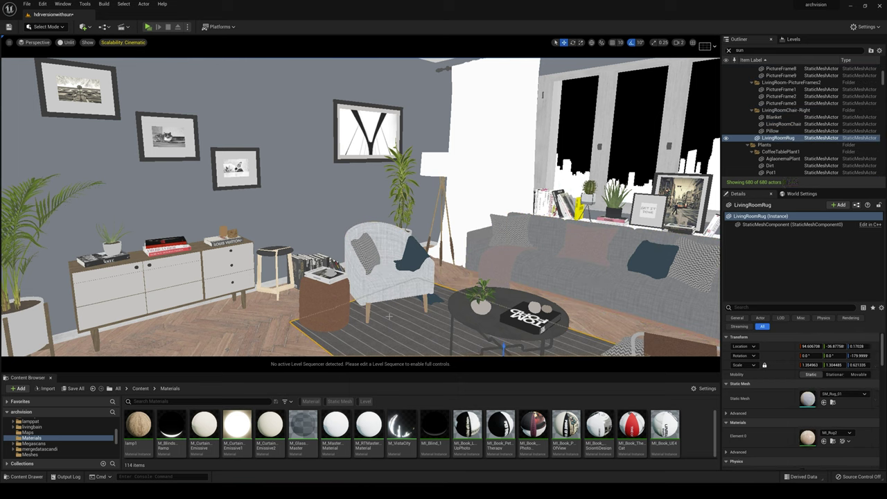
pyautogui.click(207, 274)
# - Look over the dining area in unlit view, selecting the dining table and a wall picture frame
pyautogui.moveTo(207, 273); pyautogui.dragTo(21, 273, button='right')
pyautogui.click(416, 274)
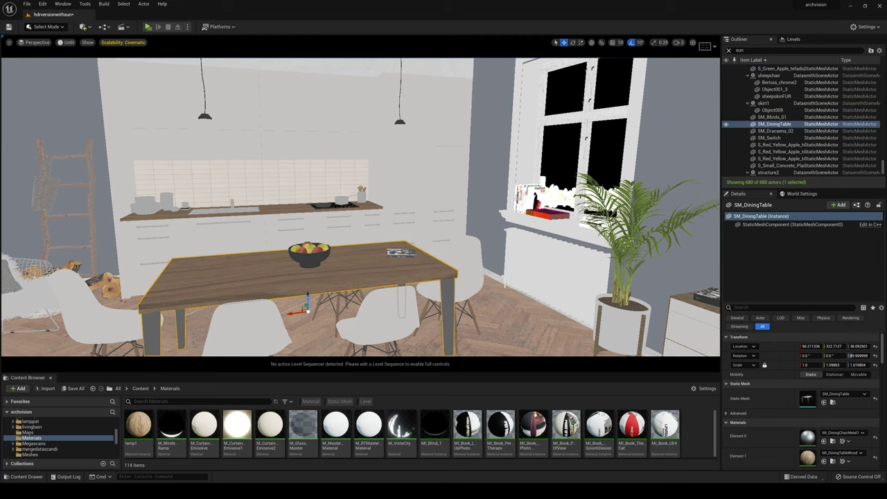
pyautogui.moveTo(416, 275); pyautogui.dragTo(284, 273, button='right')
pyautogui.click(348, 194)
pyautogui.moveTo(348, 194); pyautogui.dragTo(139, 194, button='right')
pyautogui.moveTo(449, 273); pyautogui.dragTo(310, 273, button='right')
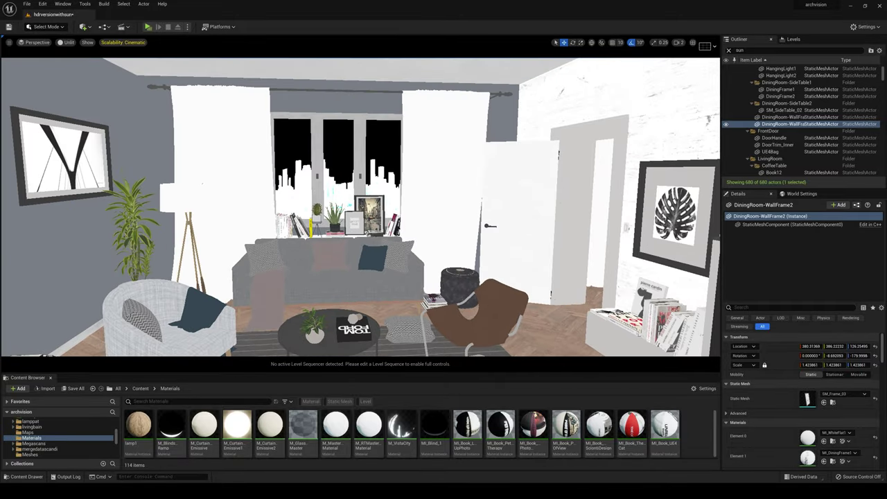
# - Switch to the Epic Games Launcher, open the ArchViz Interior sample page and view its second preview image
pyautogui.click(680, 490)
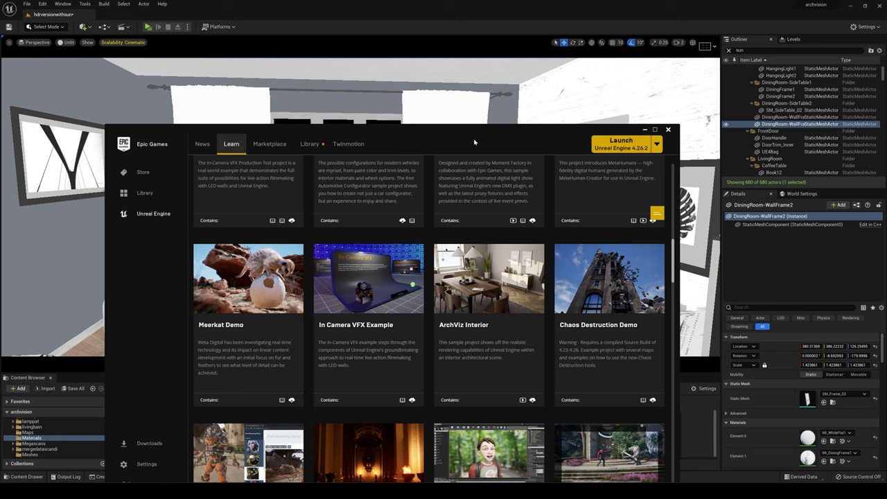
pyautogui.click(491, 291)
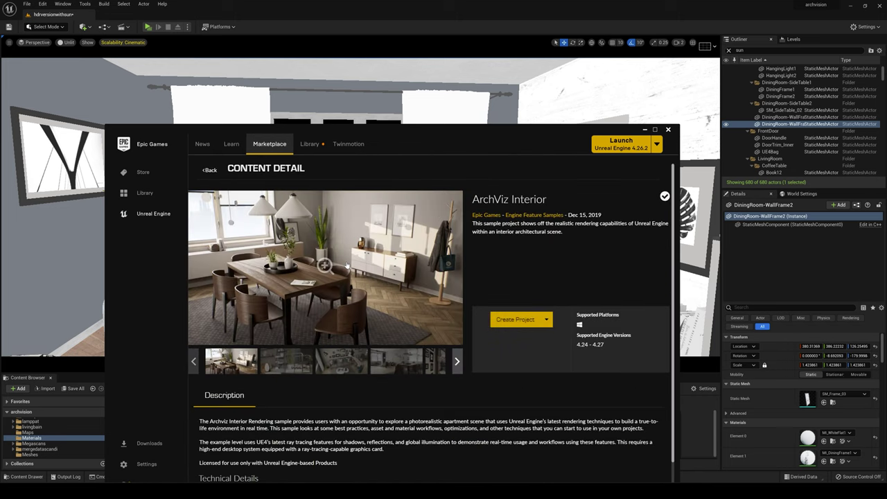
pyautogui.click(287, 365)
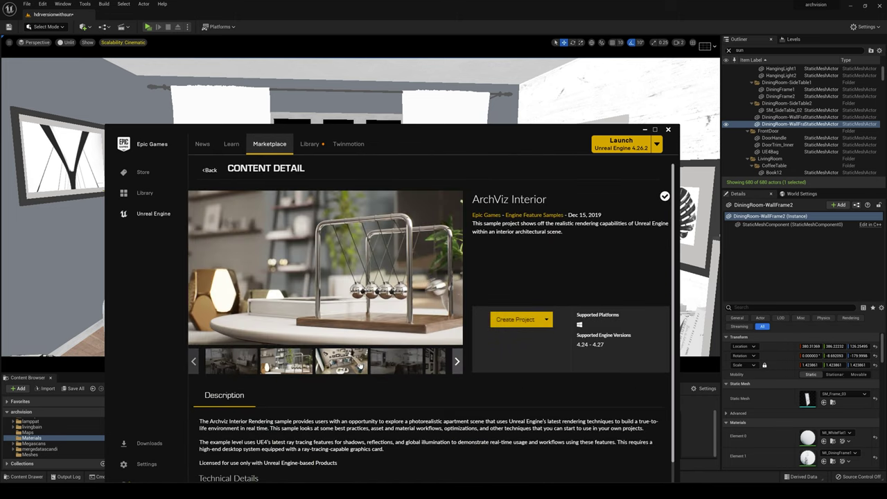
# - View the remaining preview images of the ArchViz Interior sample and return to the Unreal Editor
pyautogui.click(357, 367)
pyautogui.click(400, 366)
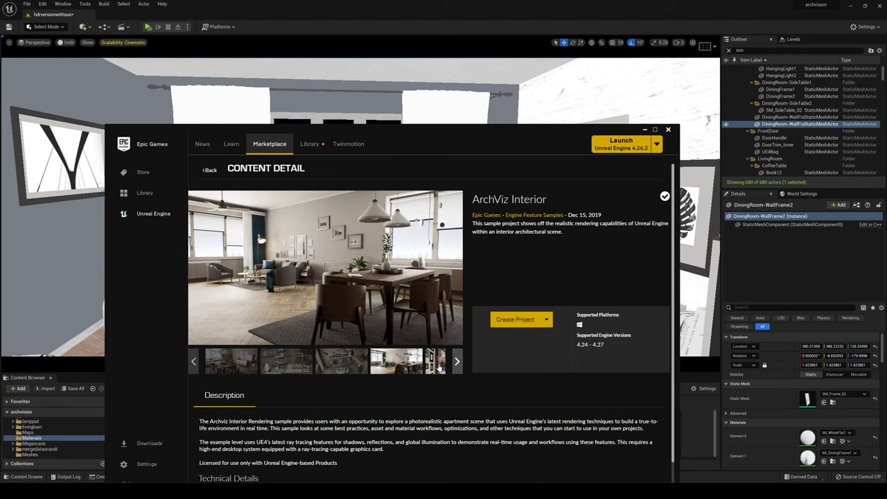
pyautogui.click(437, 366)
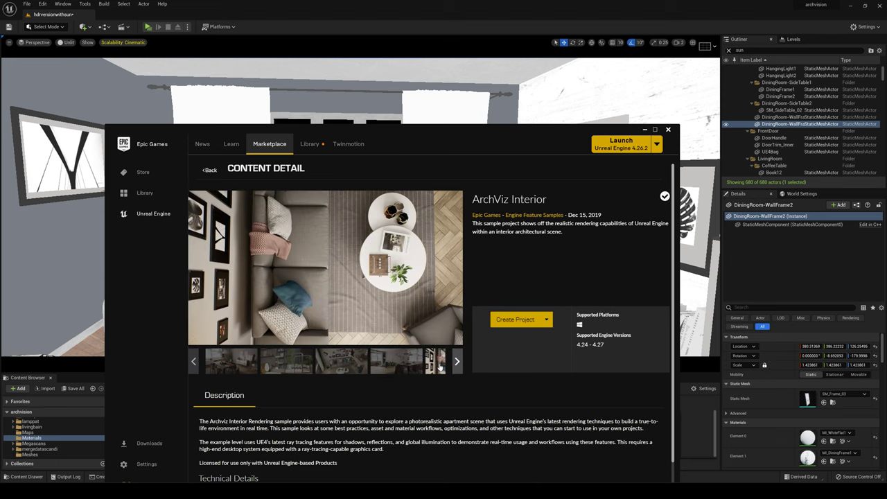
pyautogui.click(645, 129)
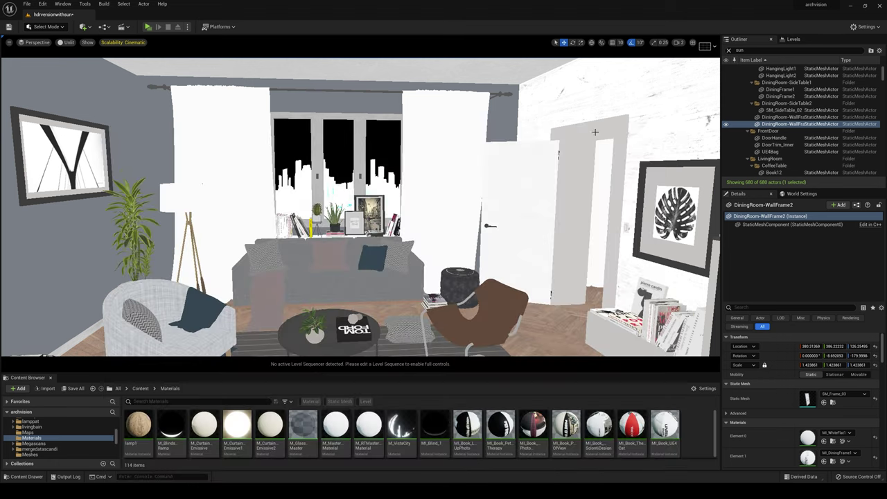
# - Review the global illumination, reflection, Lumen, shadow and hardware ray tracing options in the project's rendering settings
pyautogui.click(42, 4)
pyautogui.click(72, 107)
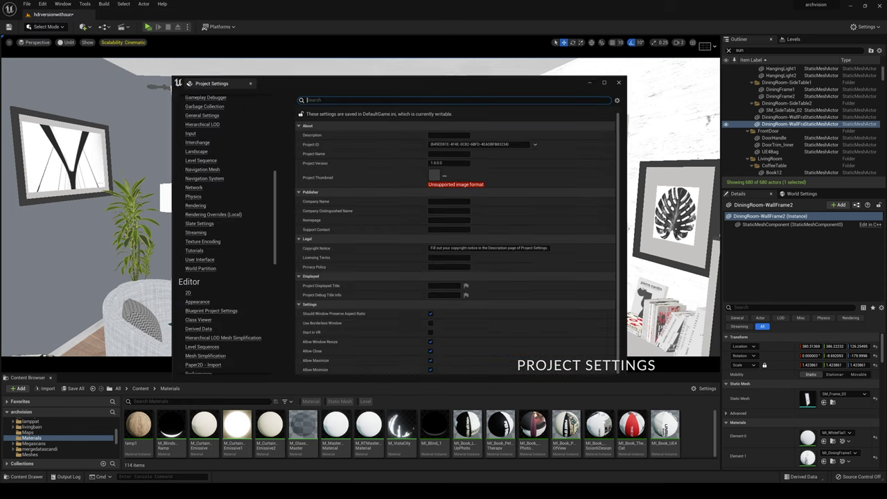
pyautogui.click(195, 205)
pyautogui.scroll(-5, 430, 283)
pyautogui.scroll(-5, 409, 287)
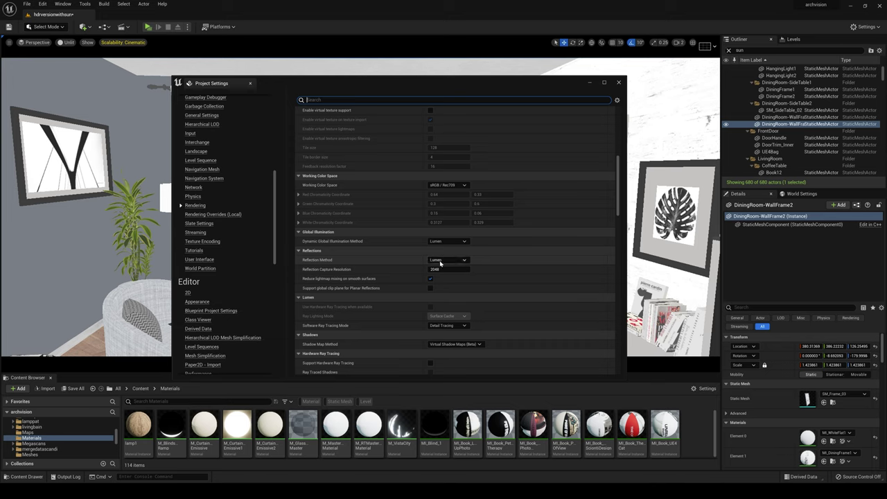
pyautogui.scroll(-1, 367, 333)
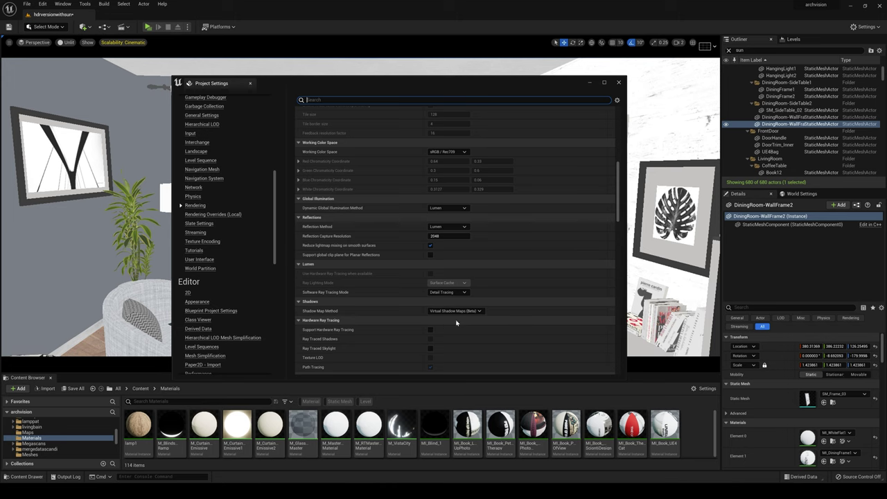
pyautogui.click(590, 83)
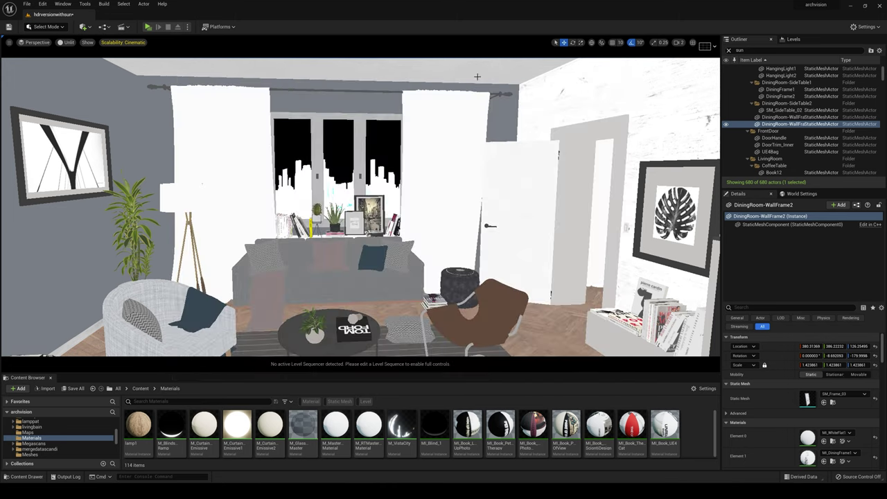
# - Search the project's plugins for "sun" and check whether Sun Position Calculator is enabled
pyautogui.click(42, 5)
pyautogui.click(66, 114)
pyautogui.click(42, 5)
pyautogui.click(66, 115)
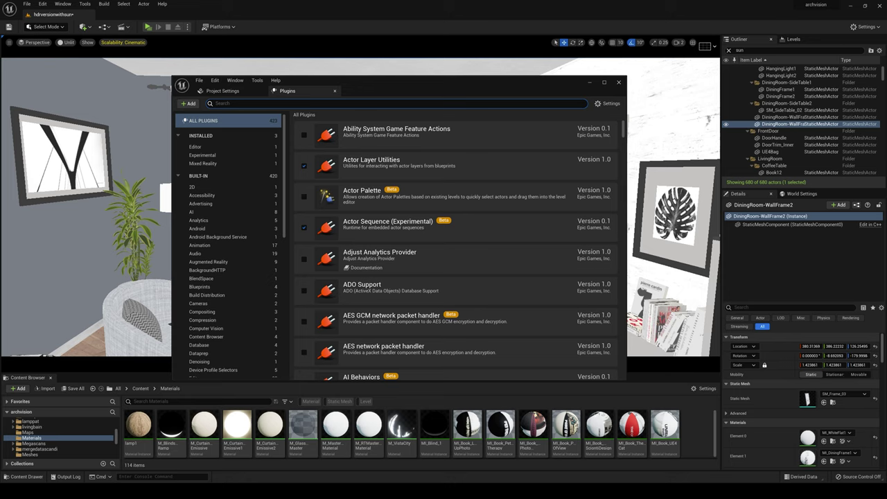
pyautogui.write('sun')
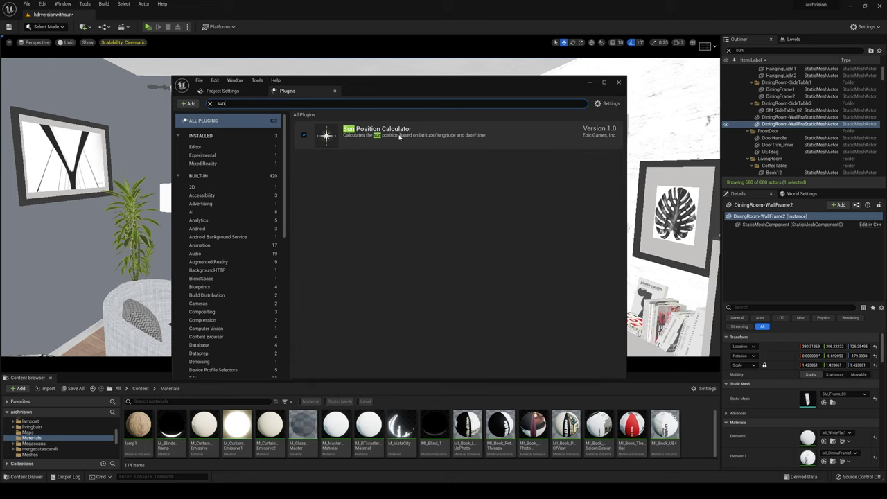
pyautogui.click(591, 83)
# - Switch the living room viewport from unlit to lit shading
pyautogui.press('s')
pyautogui.moveTo(535, 228); pyautogui.dragTo(488, 209, button='right')
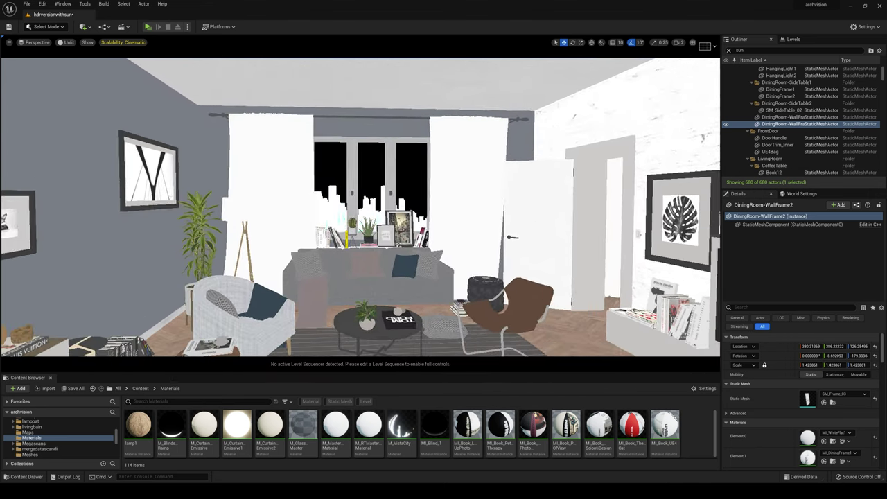
pyautogui.click(68, 43)
pyautogui.click(83, 63)
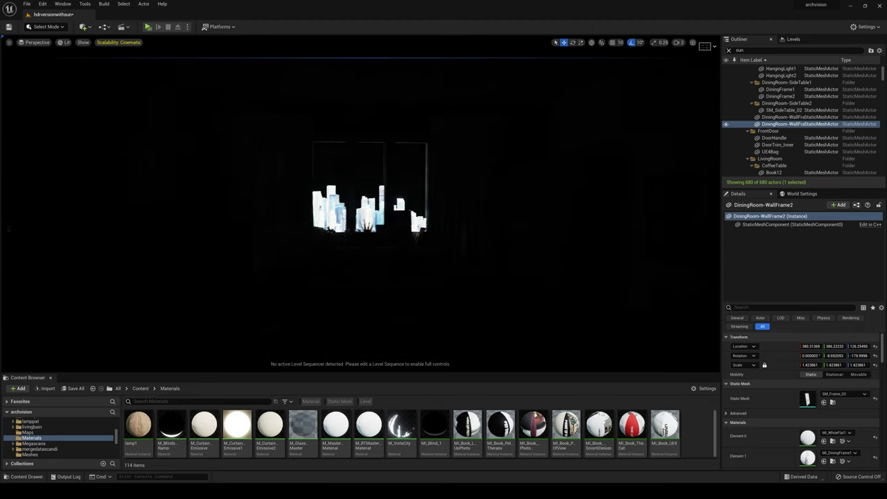
# - Place a Sun and Sky light actor in the living room near the couch
pyautogui.click(84, 28)
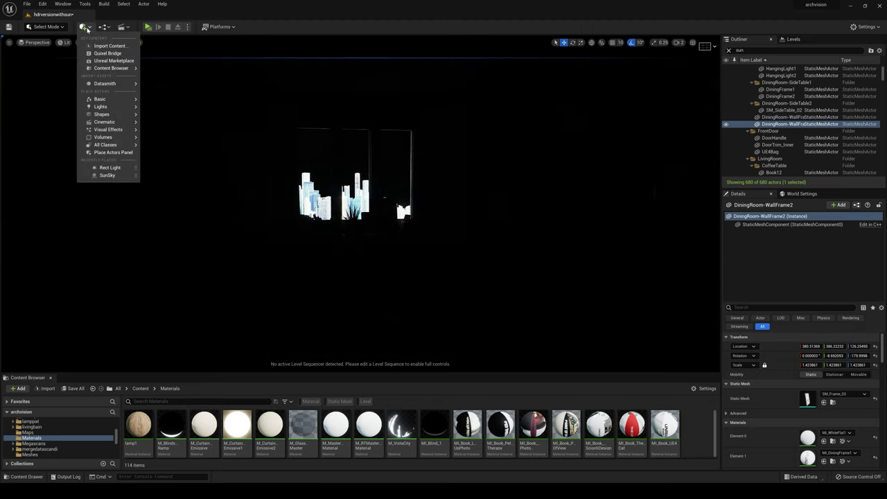
pyautogui.moveTo(113, 110)
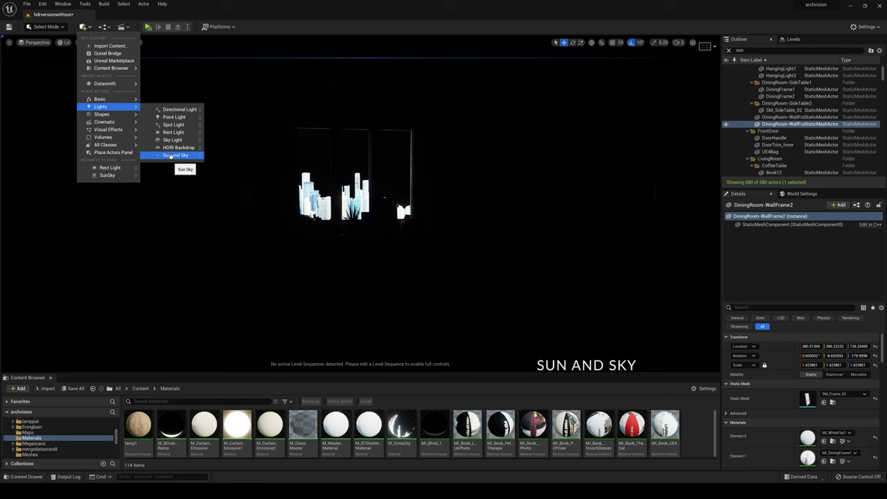
pyautogui.moveTo(171, 156); pyautogui.dragTo(338, 256)
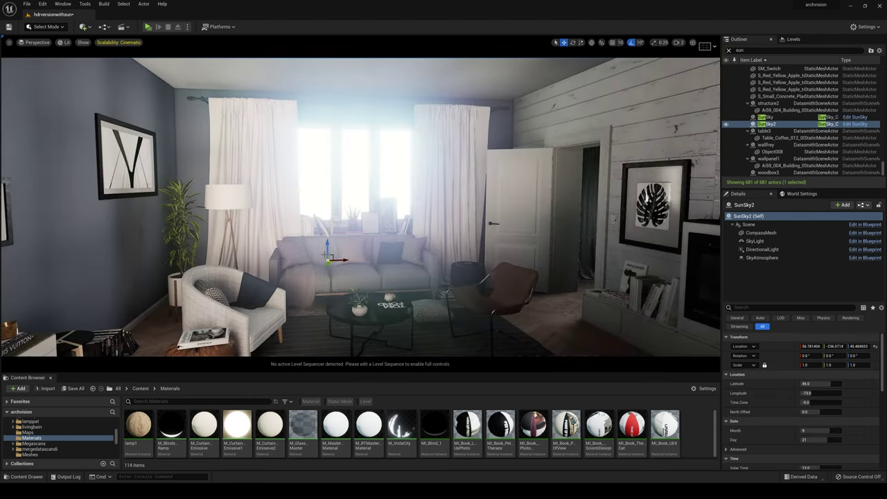
pyautogui.moveTo(338, 255); pyautogui.dragTo(695, 189, button='right')
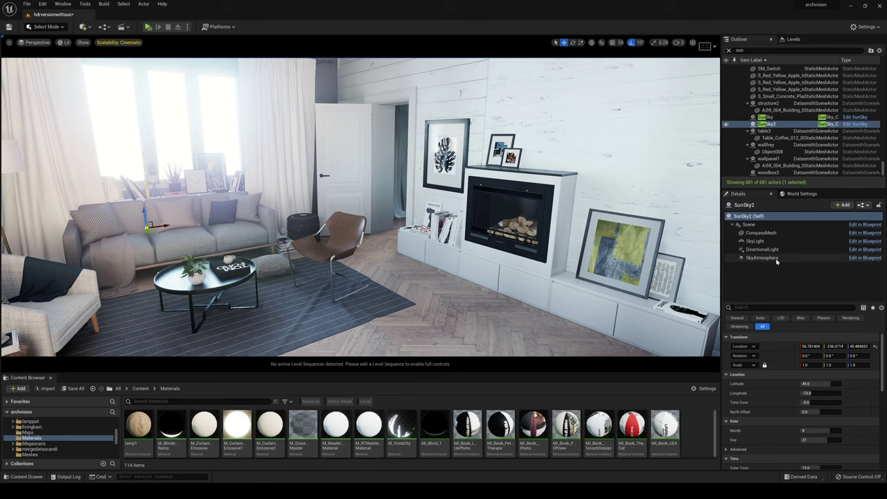
# - Inspect the directional light settings of the new sun and sky actor and its lighting across the living area
pyautogui.click(764, 249)
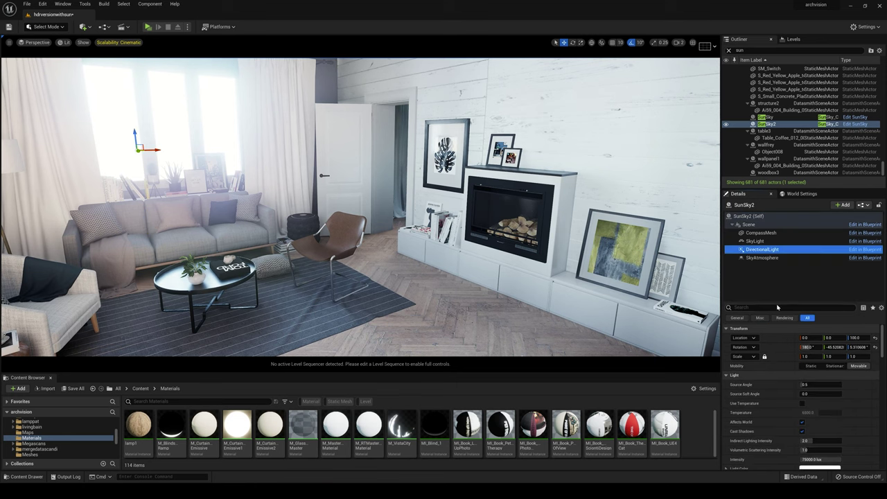
pyautogui.moveTo(775, 302); pyautogui.dragTo(771, 277)
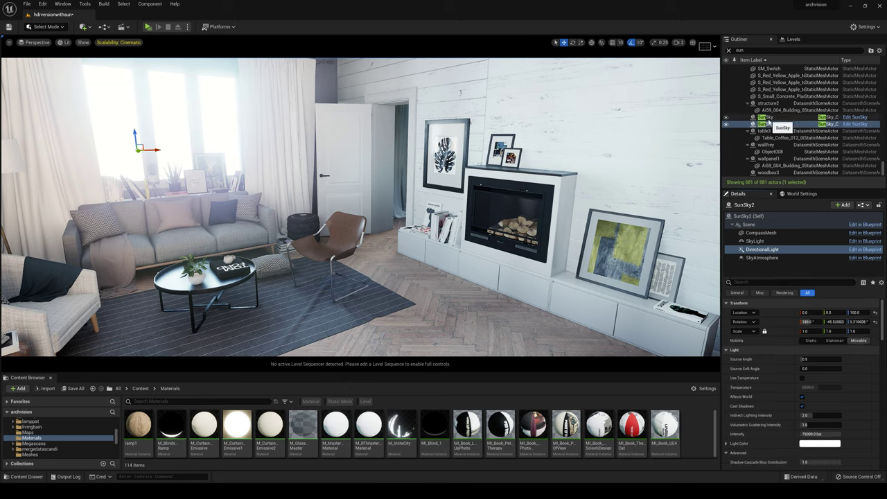
pyautogui.click(772, 123)
pyautogui.moveTo(435, 252); pyautogui.dragTo(79, 296, button='right')
pyautogui.moveTo(201, 312); pyautogui.dragTo(387, 213, button='right')
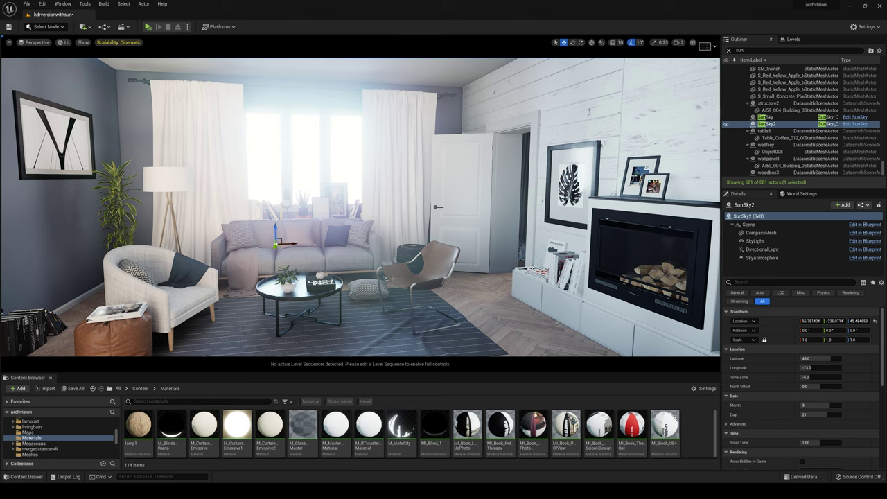
pyautogui.moveTo(435, 299); pyautogui.dragTo(345, 230, button='right')
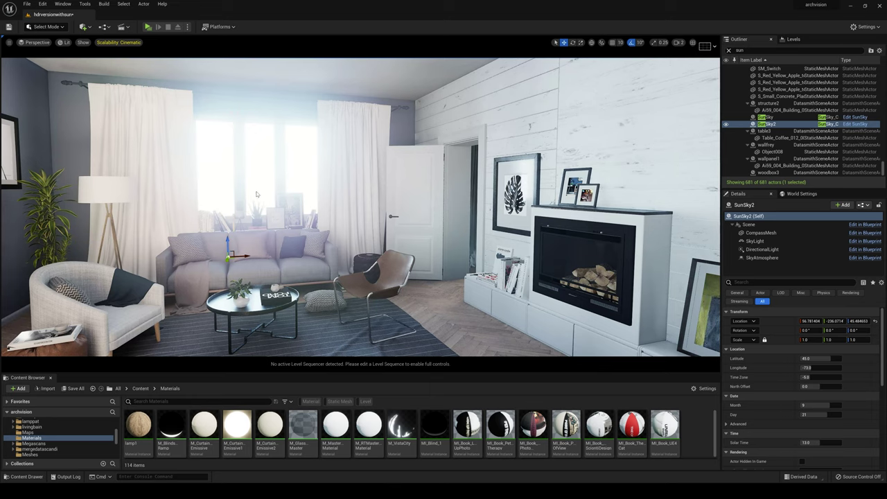
pyautogui.moveTo(429, 282); pyautogui.dragTo(321, 195, button='right')
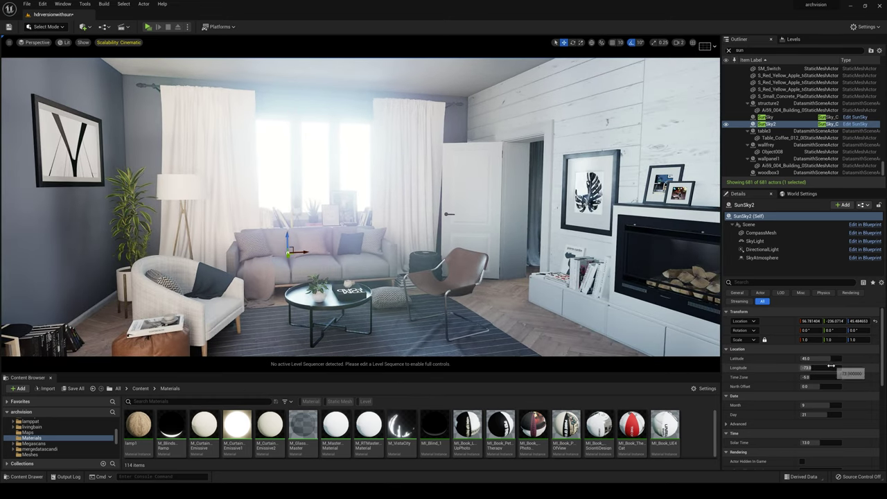
# - Set the SunSky2 actor's longitude to -76.84, time zone to -2.087 and north offset to 121.92
pyautogui.click(765, 124)
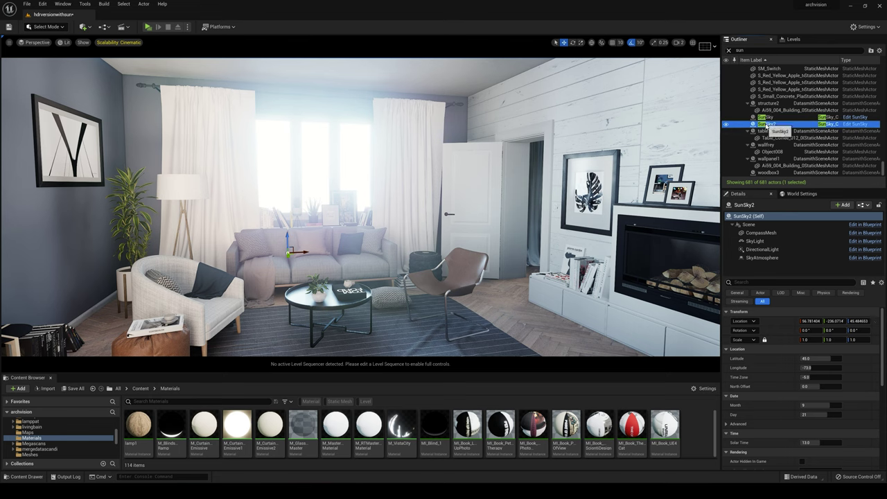
pyautogui.click(810, 386)
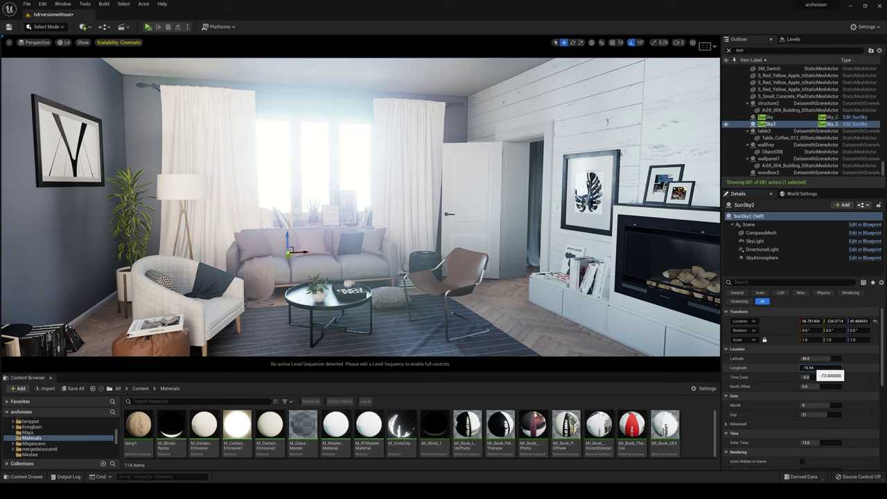
pyautogui.press('Return')
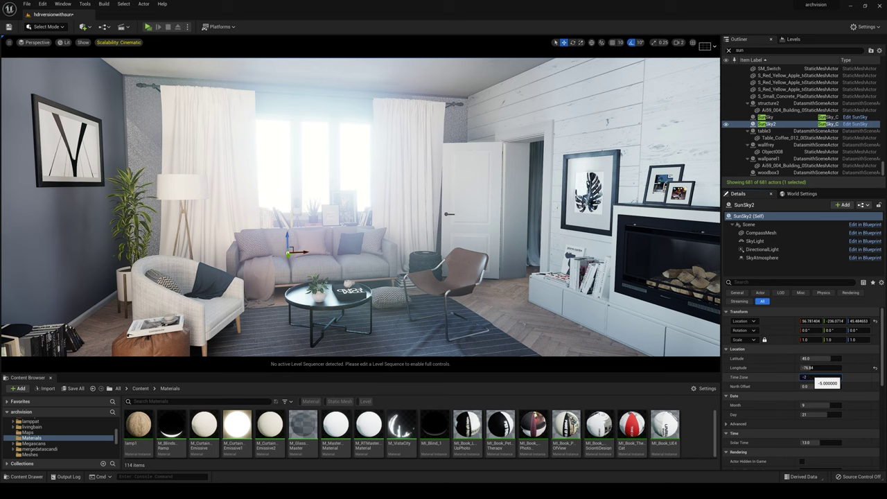
pyautogui.click(818, 386)
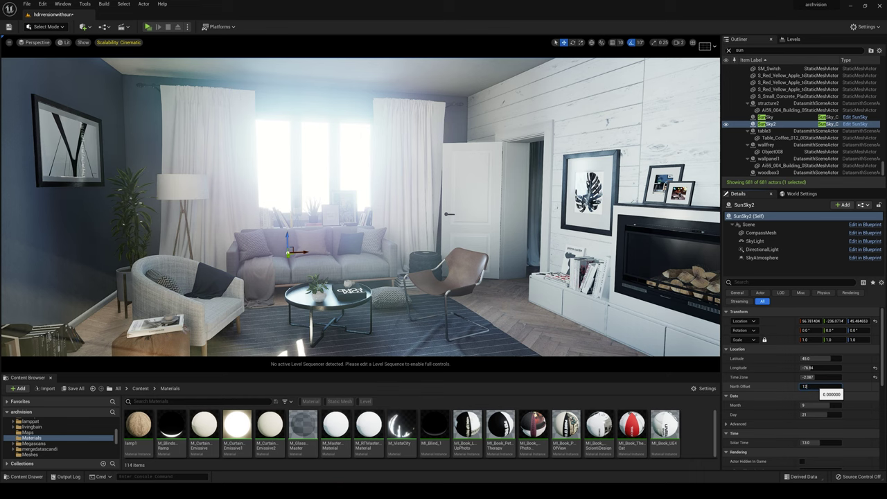
pyautogui.write('121.92')
pyautogui.press('Return')
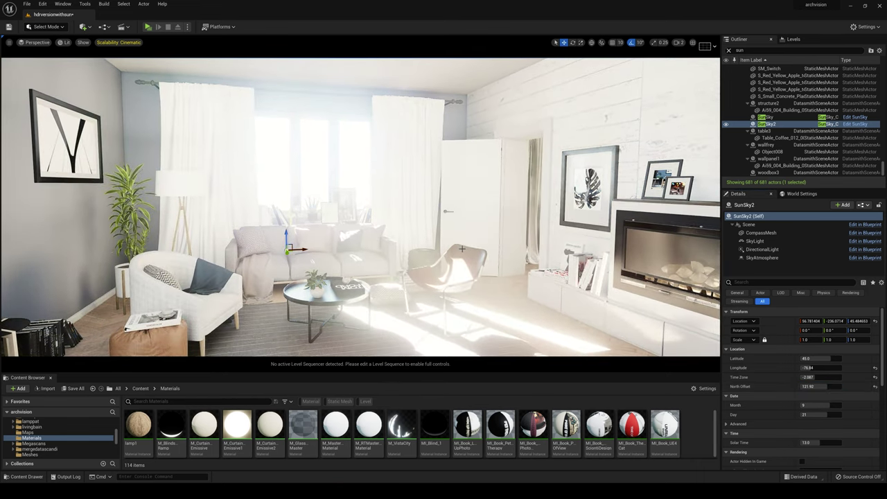
# - Find the post process volume by filtering the scene's actors for "post" and reset its exposure compensation to 1.0
pyautogui.moveTo(463, 249); pyautogui.dragTo(496, 259, button='right')
pyautogui.press('g')
pyautogui.press('g')
pyautogui.press('w')
pyautogui.press('Down')
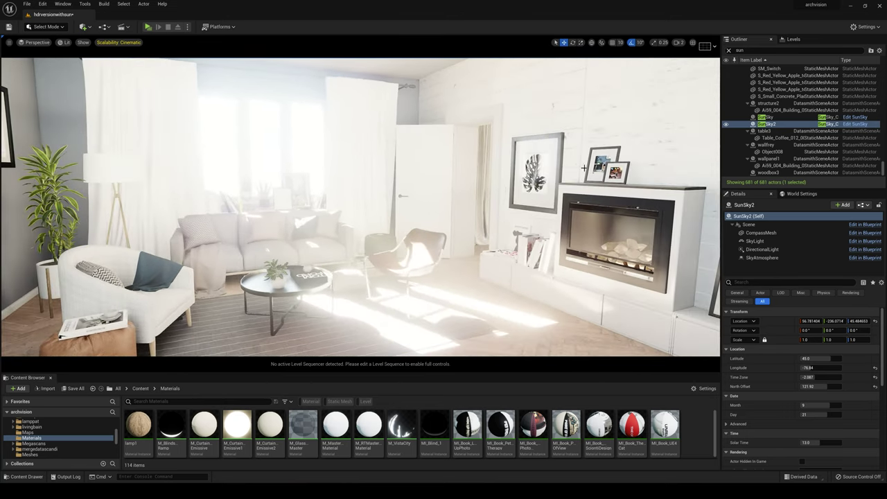
pyautogui.click(738, 51)
pyautogui.write('post')
pyautogui.click(769, 75)
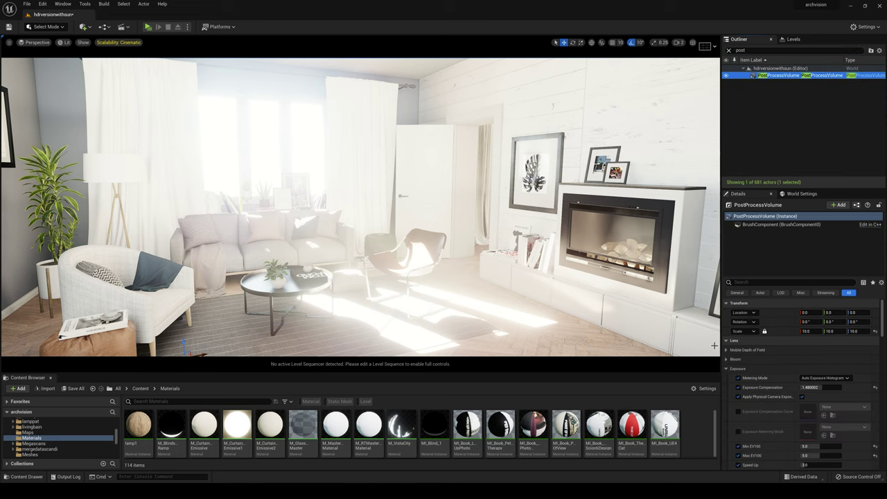
pyautogui.scroll(-2, 770, 379)
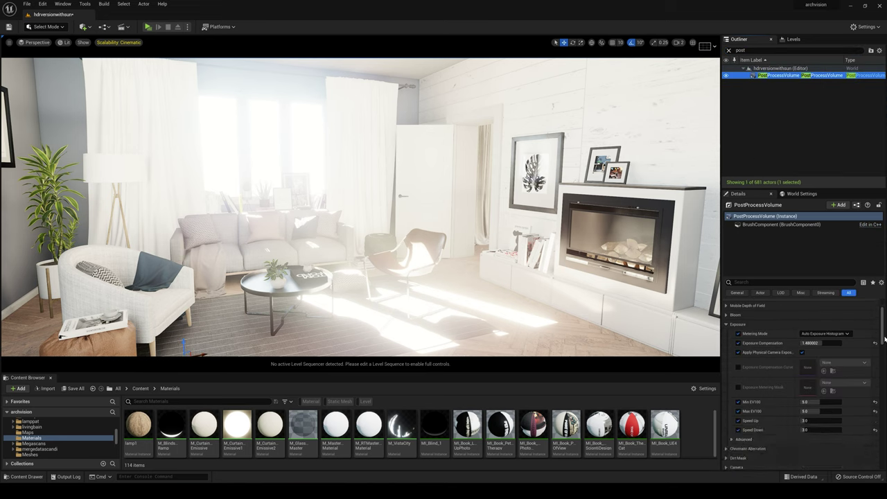
pyautogui.click(875, 343)
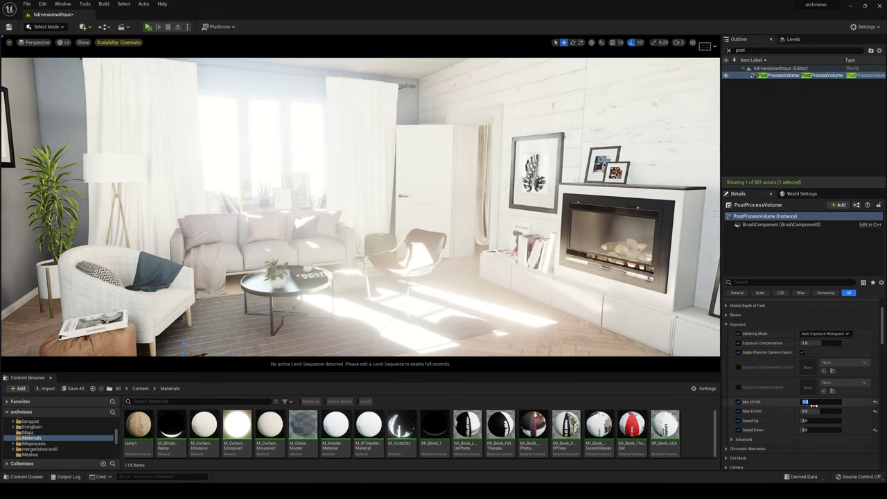
# - Set the post process volume's Min EV100 and Max EV100 to 6.0 and its exposure compensation to about 0.2
pyautogui.write('6')
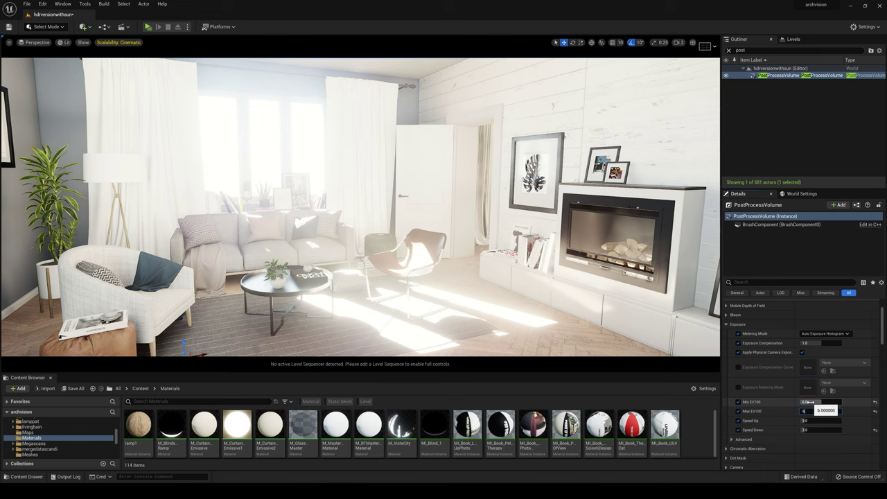
pyautogui.click(808, 402)
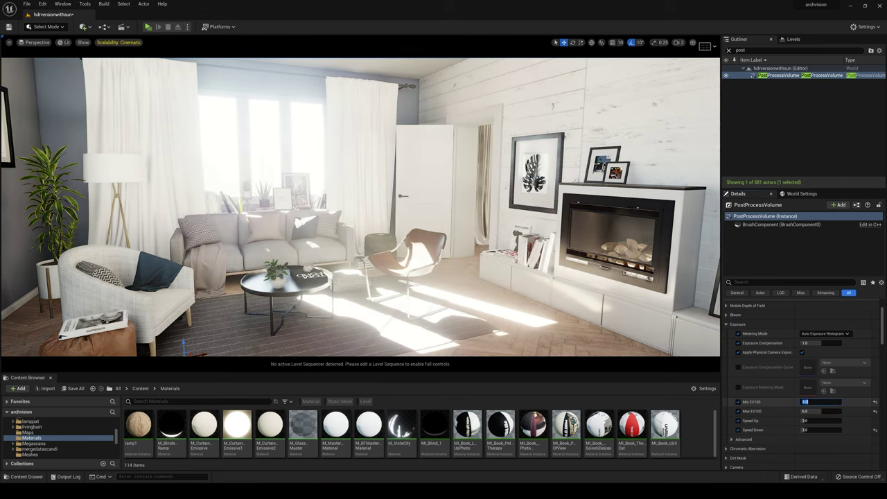
pyautogui.click(814, 413)
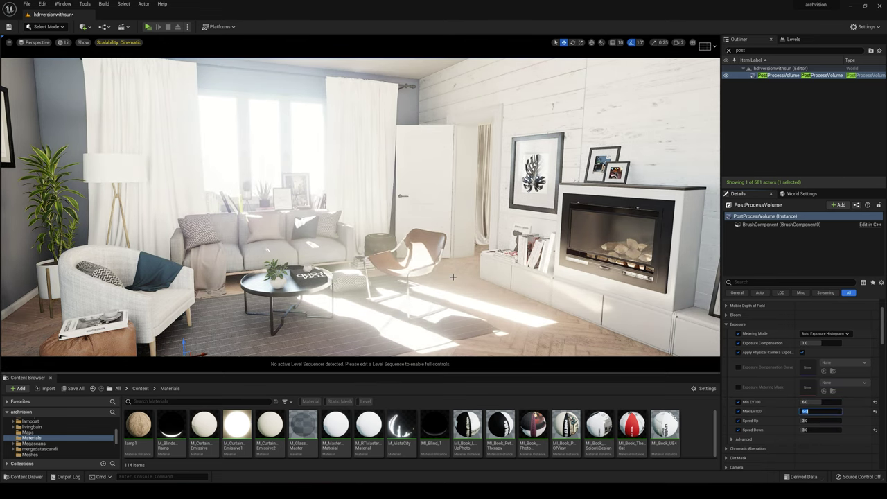
pyautogui.moveTo(450, 274); pyautogui.dragTo(454, 277, button='right')
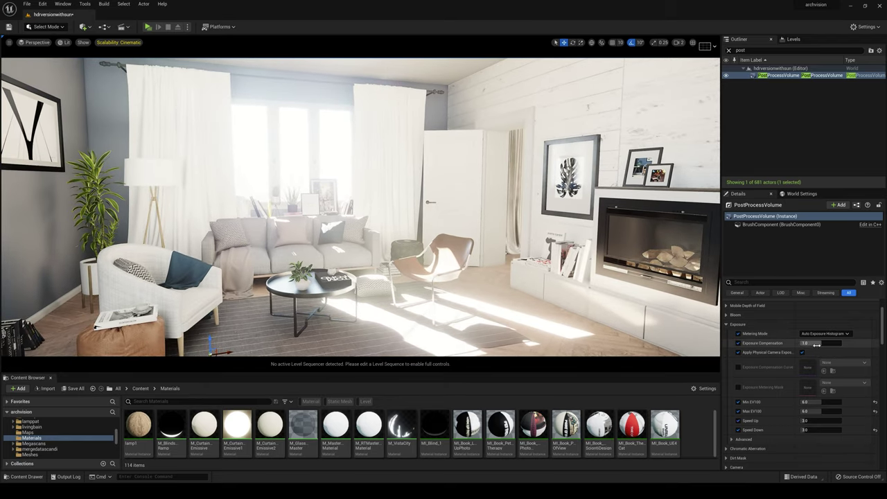
pyautogui.moveTo(821, 343); pyautogui.dragTo(817, 343)
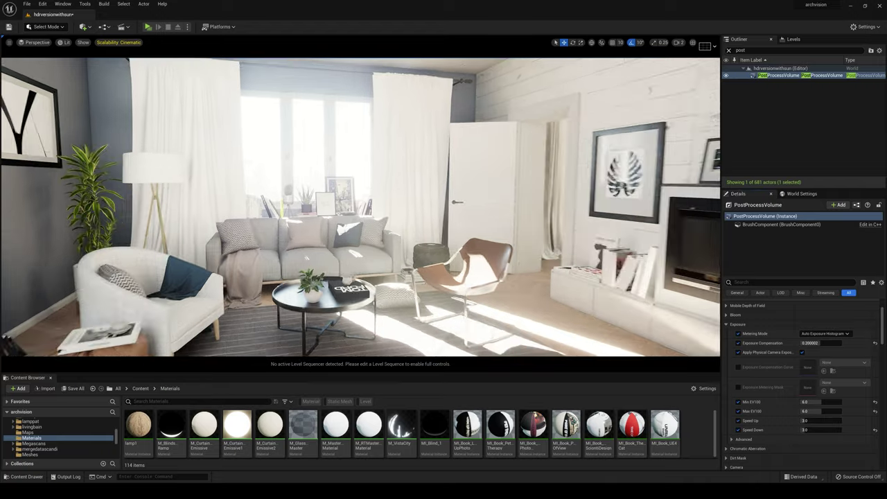
pyautogui.moveTo(578, 285); pyautogui.dragTo(579, 286, button='right')
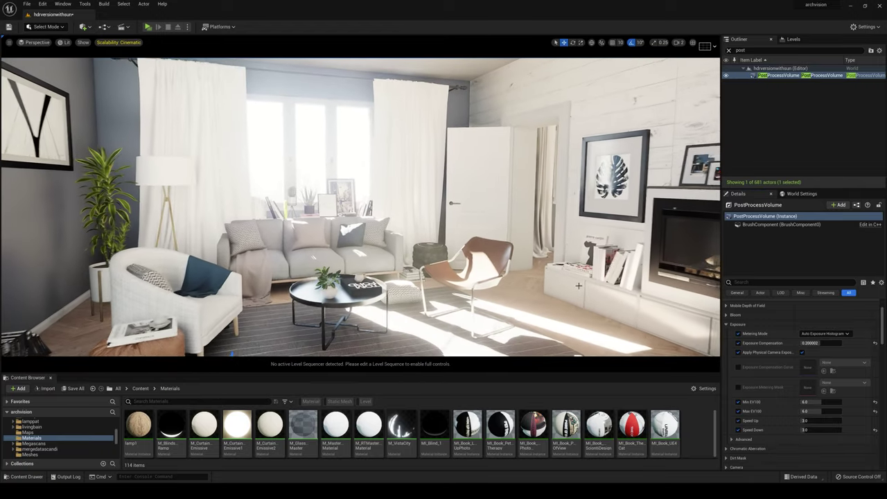
# - Reset the post process volume's exposure compensation to its default and set the SunSky2 directional light's intensity to 4500 lux
pyautogui.click(874, 343)
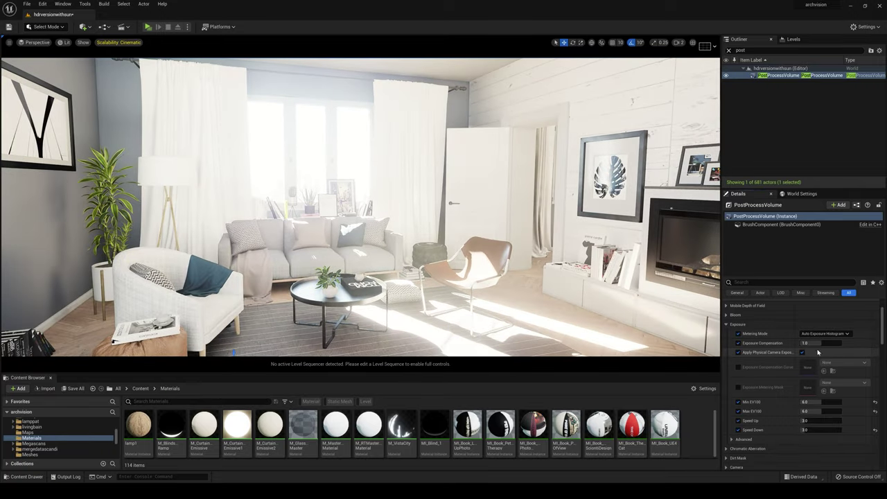
pyautogui.click(741, 50)
pyautogui.write('sun')
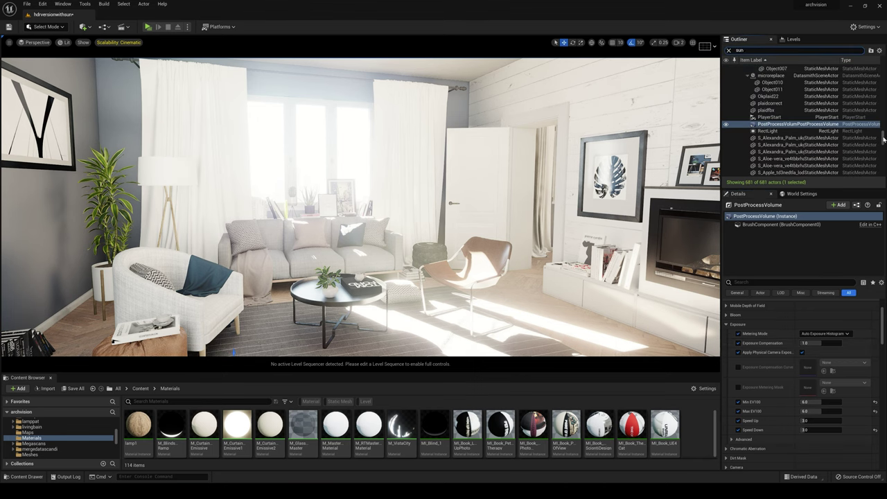
pyautogui.moveTo(883, 138); pyautogui.dragTo(883, 170)
pyautogui.click(765, 110)
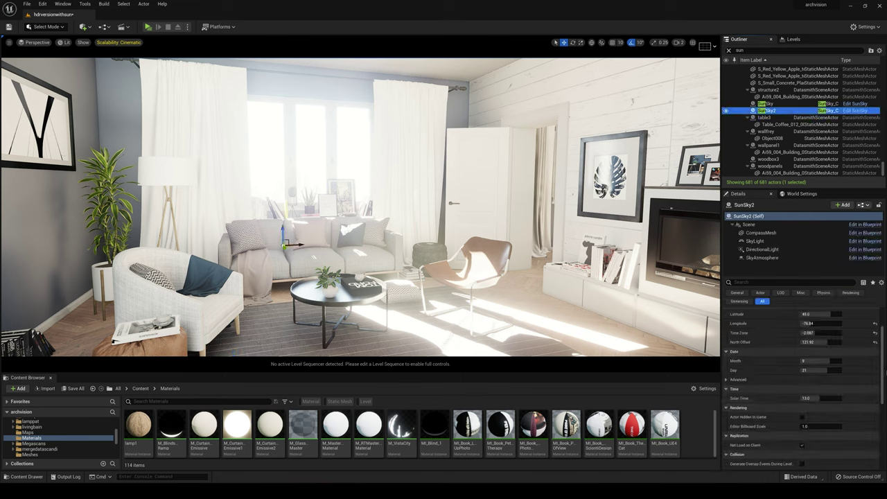
pyautogui.scroll(2, 796, 325)
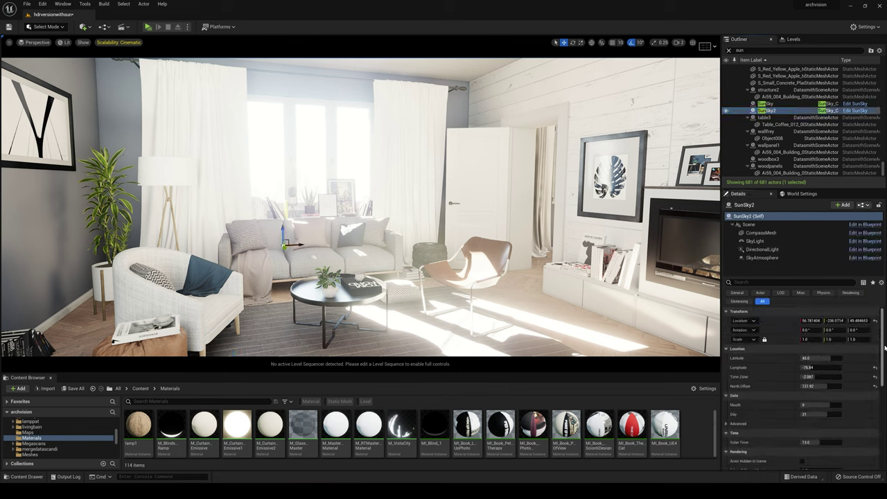
pyautogui.click(762, 249)
pyautogui.scroll(-3, 783, 416)
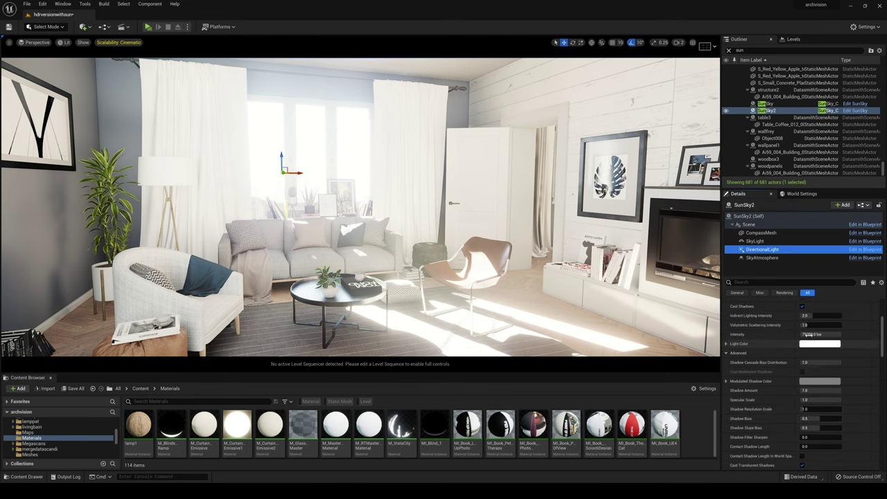
pyautogui.click(820, 334)
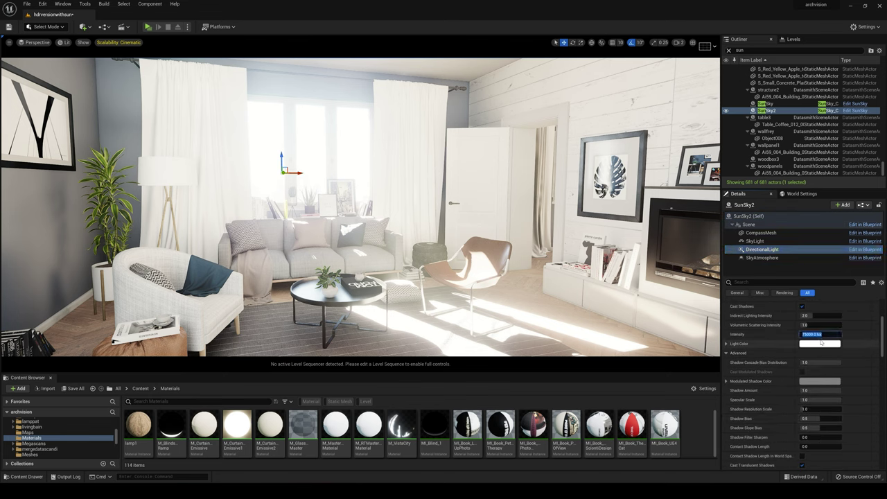
pyautogui.write('4500')
pyautogui.press('Return')
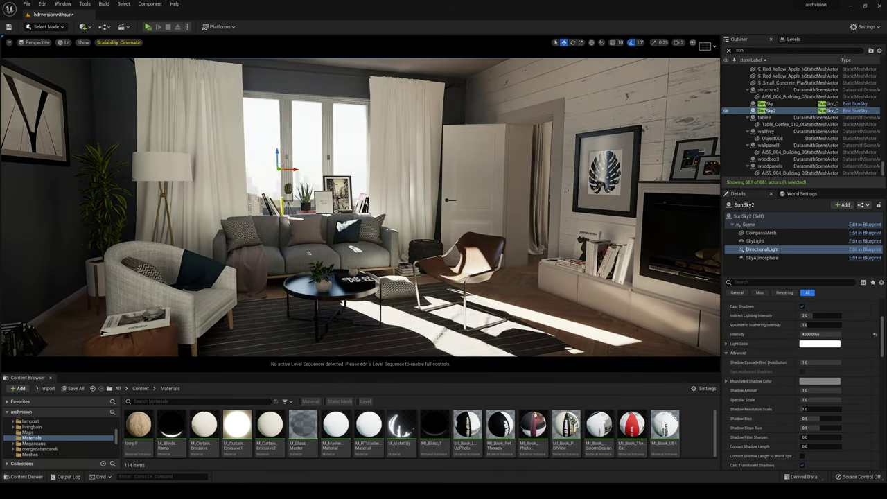
# - Find the post process volume by filtering the actors for "post" and set its Min EV100 and Max EV100 to 5.0
pyautogui.moveTo(749, 50); pyautogui.dragTo(717, 58)
pyautogui.write('post')
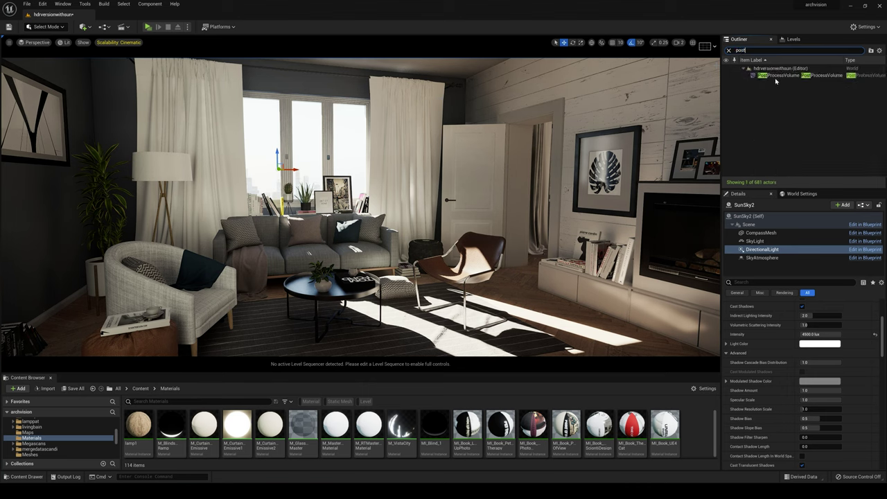
pyautogui.click(775, 75)
pyautogui.click(822, 346)
pyautogui.write('5')
pyautogui.click(810, 356)
pyautogui.write('5')
pyautogui.click(811, 347)
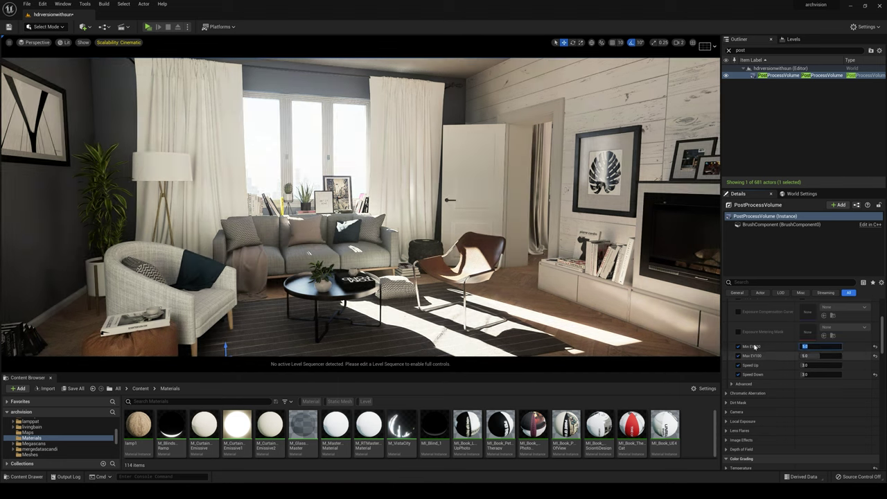
# - Try raising the post process volume's exposure compensation to about 1.48
pyautogui.scroll(3, 762, 349)
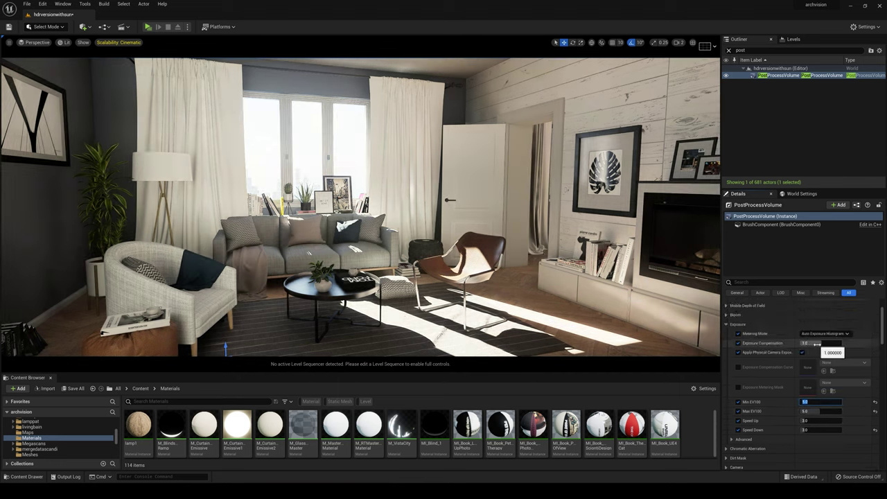
pyautogui.moveTo(821, 343); pyautogui.dragTo(823, 343)
pyautogui.click(821, 343)
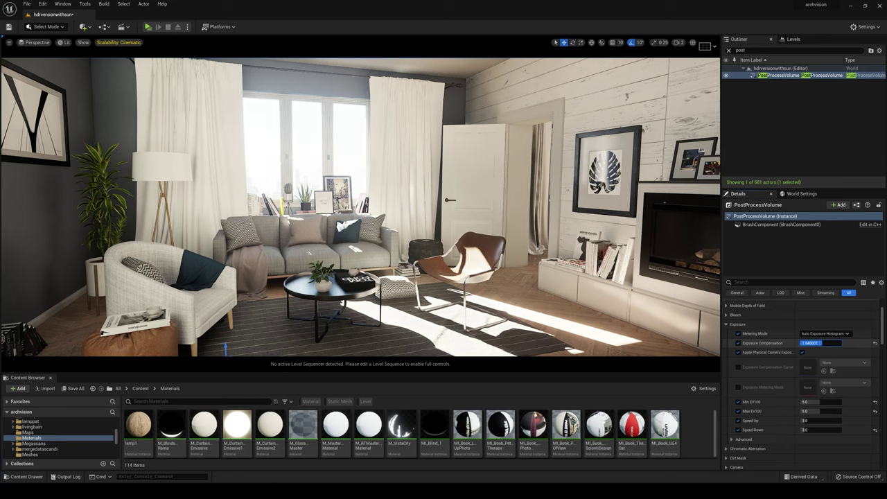
pyautogui.moveTo(816, 343); pyautogui.dragTo(818, 343)
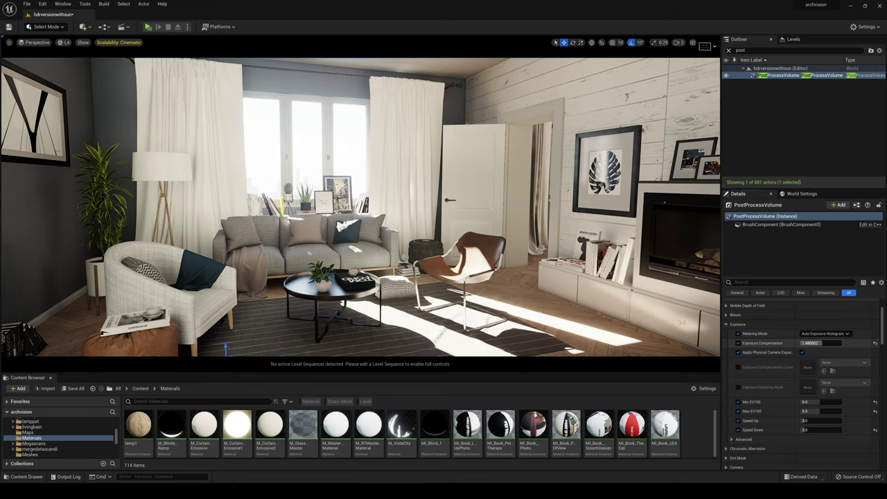
# - Lower the exposure compensation to about 0.2 and check the sunlit floor, rug and leather chair up close
pyautogui.moveTo(637, 308); pyautogui.dragTo(414, 237, button='right')
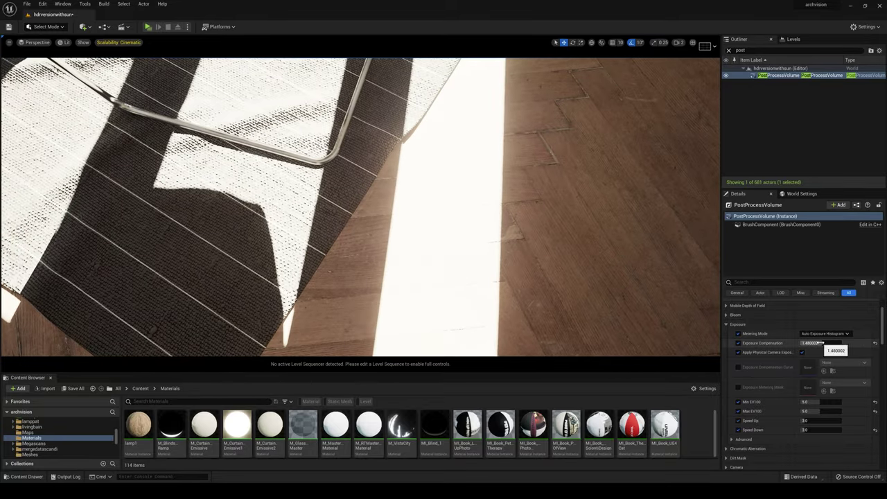
pyautogui.moveTo(822, 343); pyautogui.dragTo(820, 343)
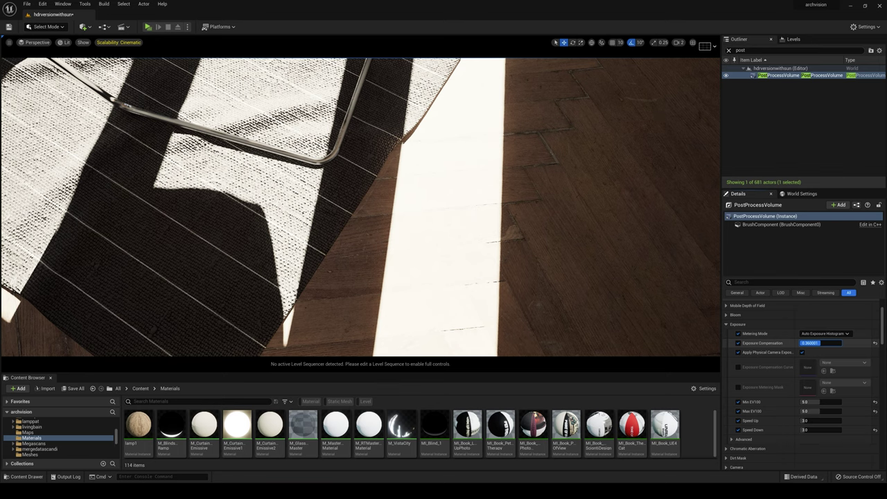
pyautogui.moveTo(568, 257); pyautogui.dragTo(579, 258, button='right')
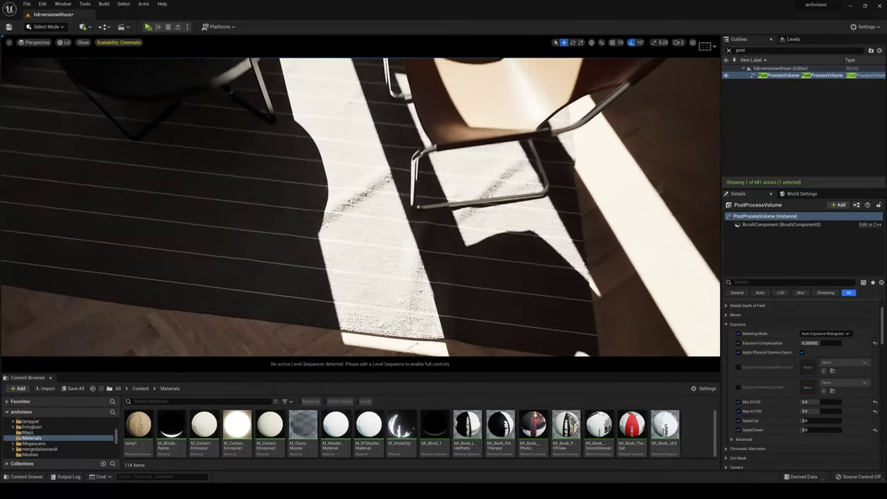
pyautogui.moveTo(490, 246); pyautogui.dragTo(494, 225, button='right')
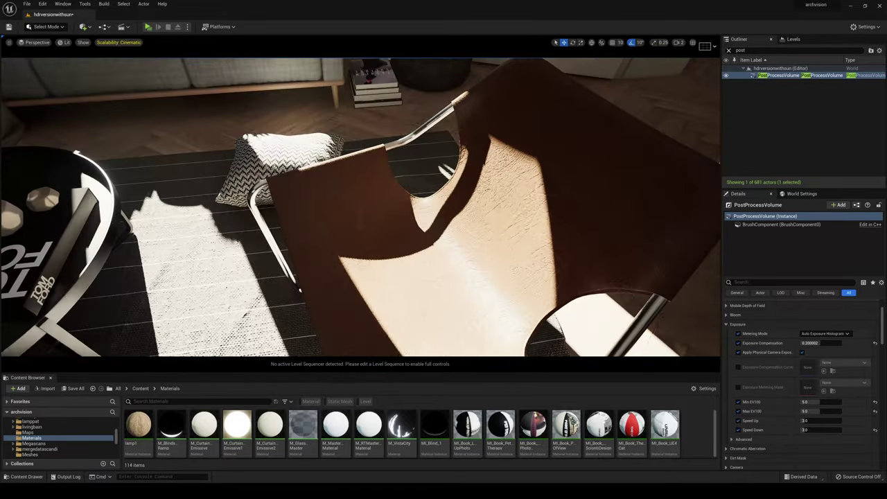
pyautogui.moveTo(360, 208); pyautogui.dragTo(332, 180, button='right')
pyautogui.moveTo(443, 243); pyautogui.dragTo(506, 246, button='right')
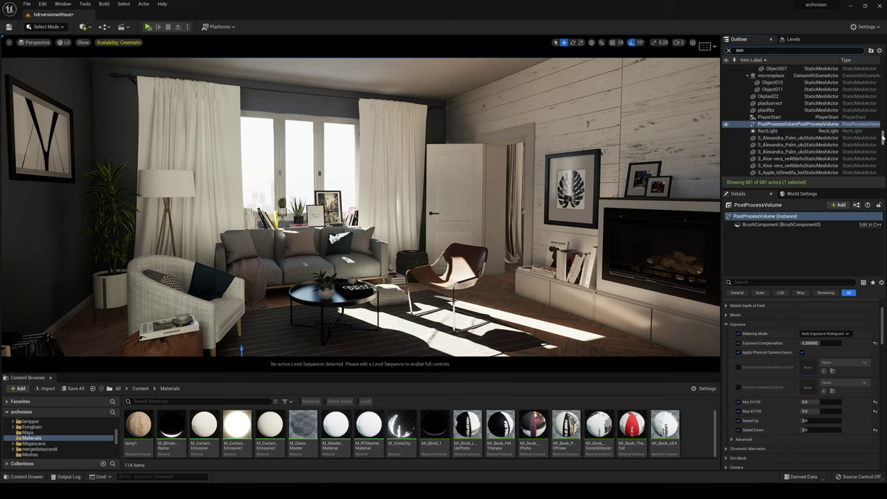
# - Set the intensity of the SunSky2 actor's sky light to 3.0
pyautogui.moveTo(882, 139); pyautogui.dragTo(882, 168)
pyautogui.click(766, 110)
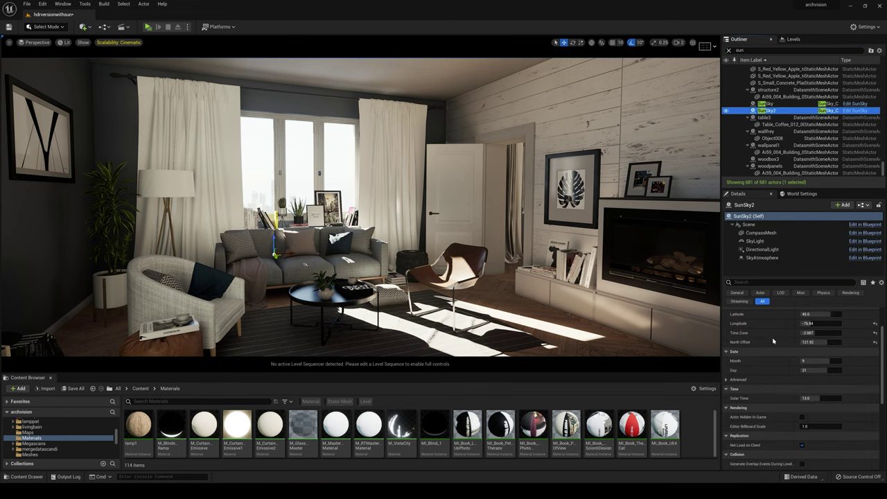
pyautogui.click(760, 258)
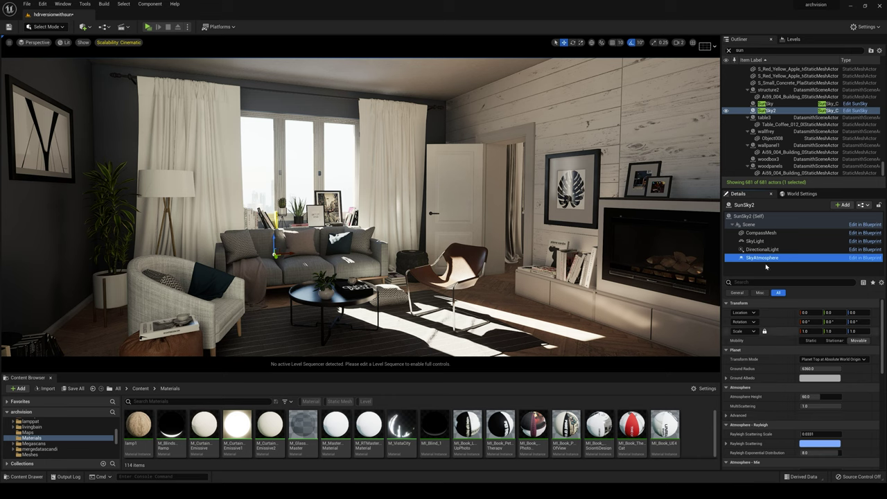
pyautogui.click(757, 242)
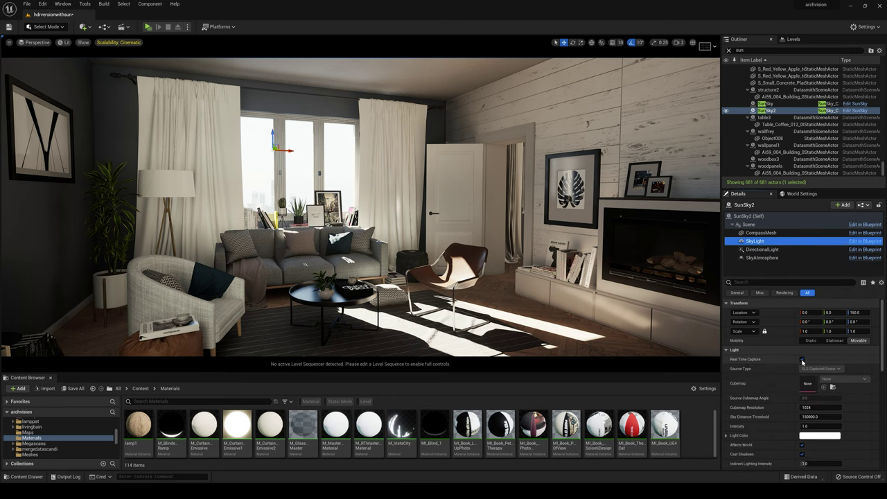
pyautogui.click(807, 425)
pyautogui.press('Return')
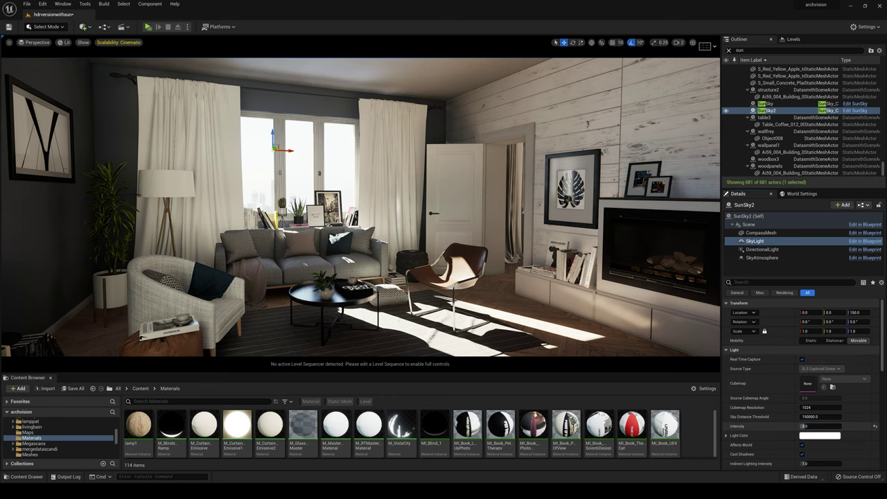
pyautogui.moveTo(360, 186); pyautogui.dragTo(366, 197, button='right')
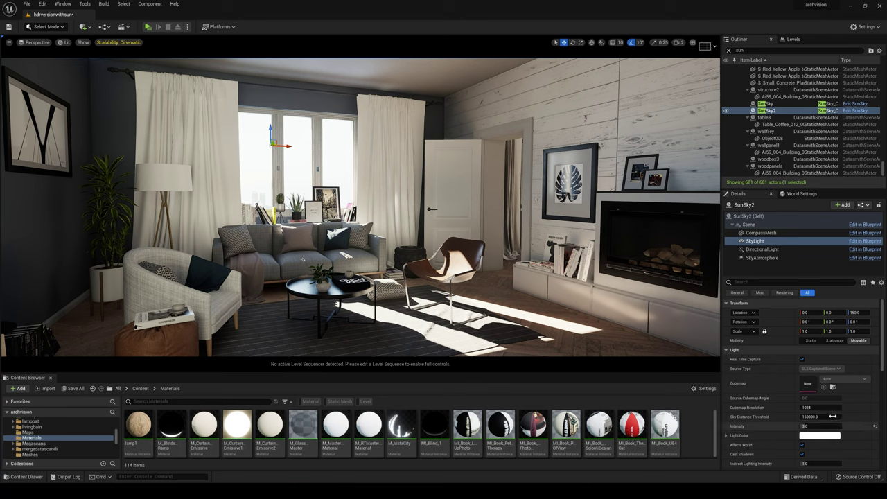
# - Soften the sun's shadows on the rug by setting the SunSky2 directional light's source angle to about 1.25
pyautogui.click(762, 249)
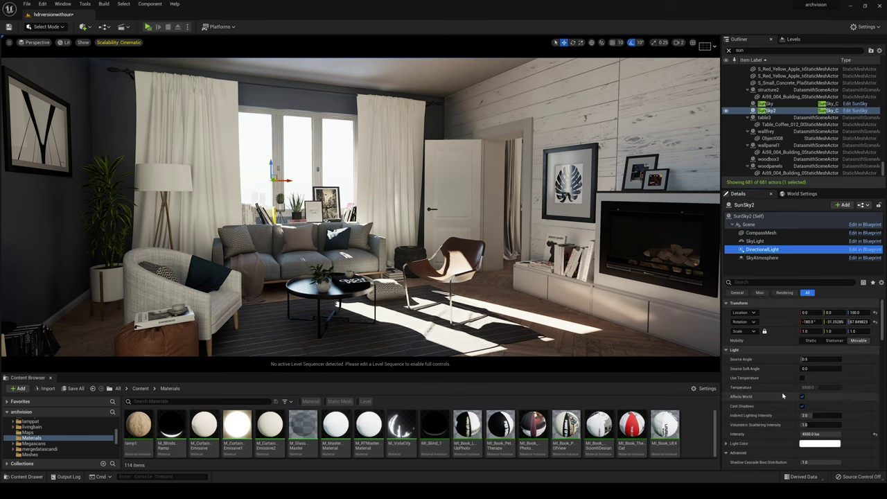
pyautogui.press('w')
pyautogui.moveTo(443, 208); pyautogui.dragTo(458, 274, button='right')
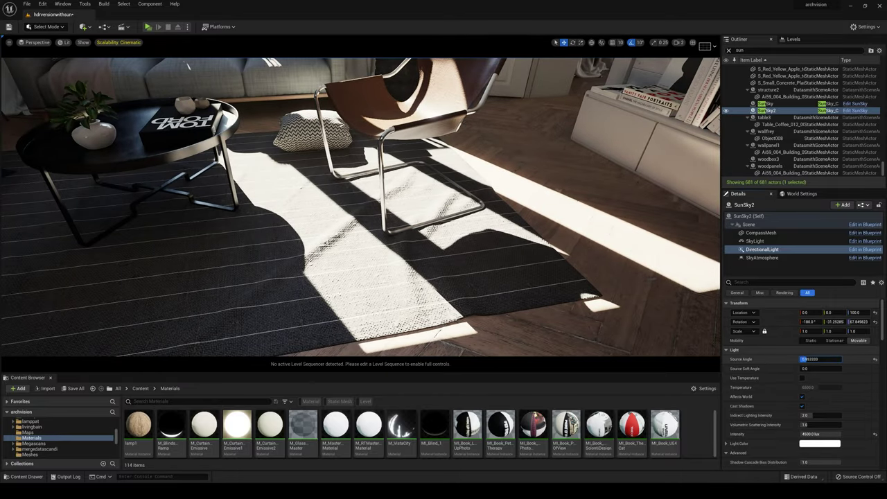
pyautogui.moveTo(807, 359)
pyautogui.mouseDown()
pyautogui.moveTo(833, 358)
pyautogui.moveTo(806, 359)
pyautogui.mouseUp()
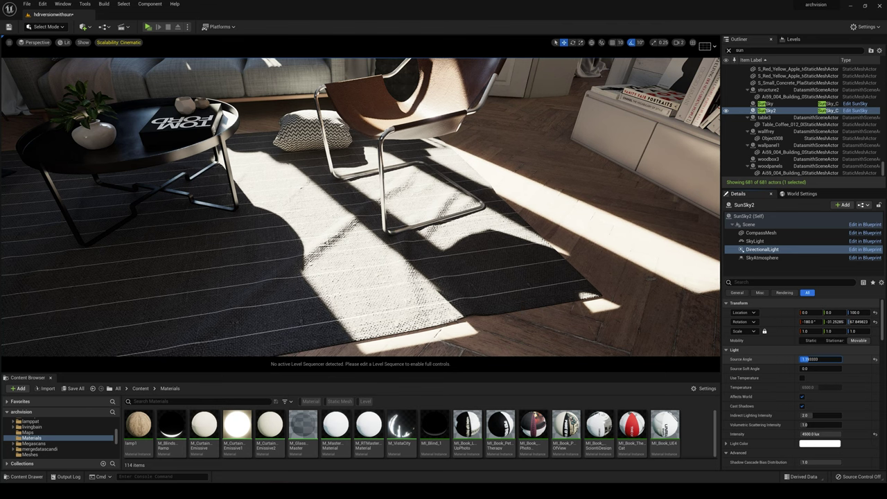
pyautogui.press('s')
pyautogui.moveTo(593, 297)
pyautogui.mouseDown(button='right')
pyautogui.moveTo(610, 295)
pyautogui.moveTo(607, 285)
pyautogui.moveTo(593, 297)
pyautogui.mouseUp(button='right')
pyautogui.moveTo(593, 297); pyautogui.dragTo(595, 298)
# - Give the directional light a warm off-white light color with hue about 39 and saturation about 0.175
pyautogui.scroll(-2, 810, 395)
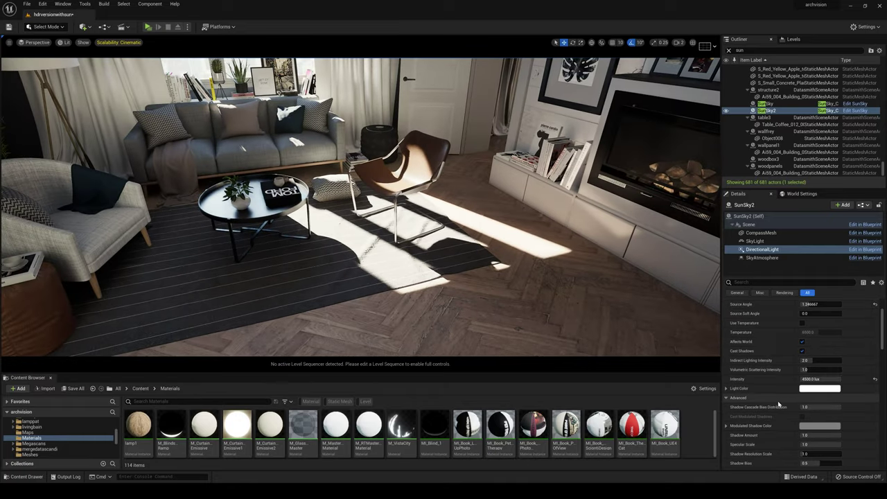
pyautogui.click(814, 389)
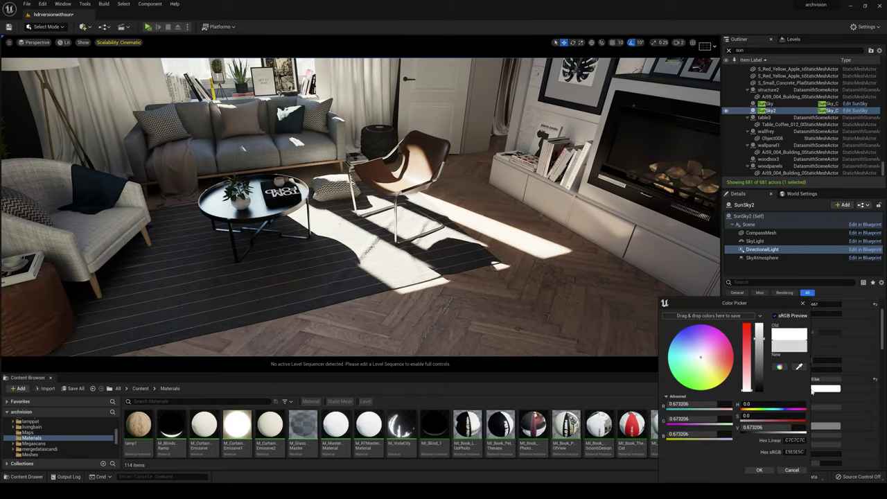
pyautogui.click(706, 363)
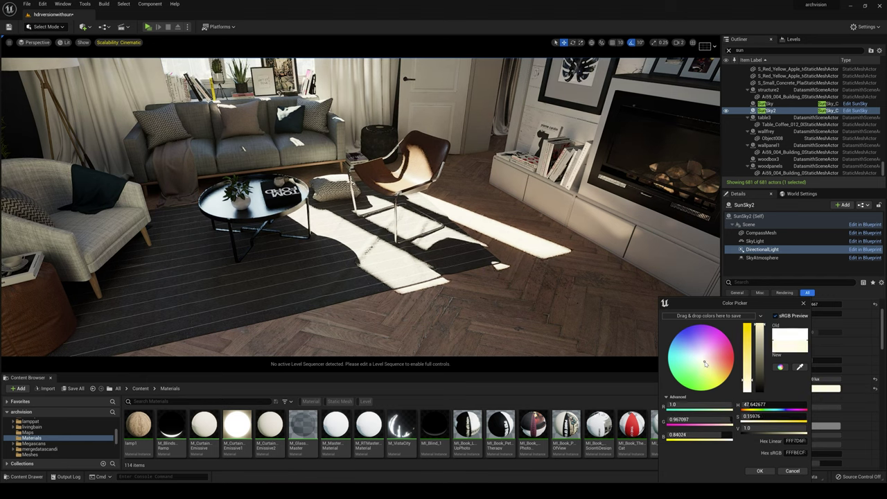
pyautogui.moveTo(704, 363); pyautogui.dragTo(706, 364)
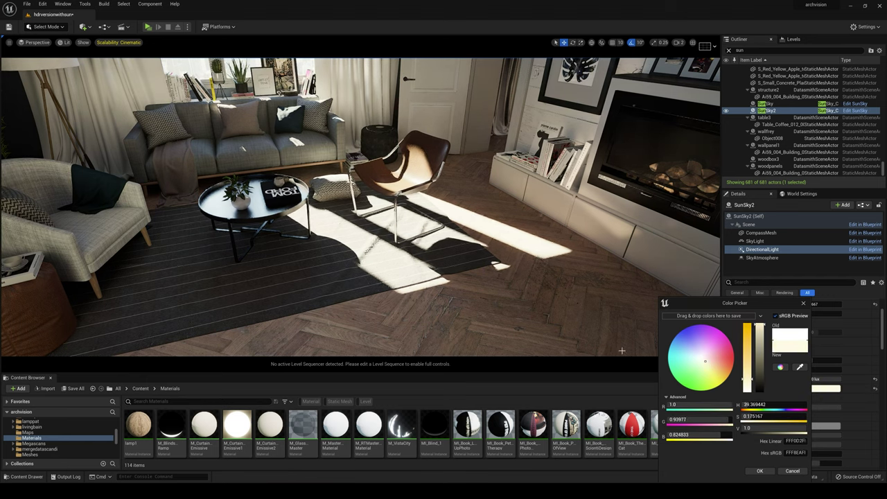
pyautogui.click(760, 471)
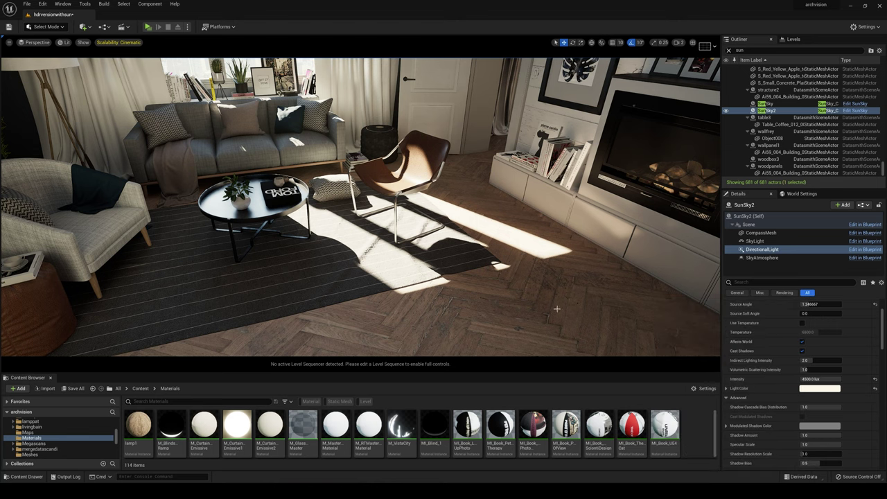
pyautogui.moveTo(604, 313)
pyautogui.mouseDown(button='right')
pyautogui.moveTo(604, 236)
pyautogui.moveTo(617, 232)
pyautogui.moveTo(589, 308)
pyautogui.mouseUp(button='right')
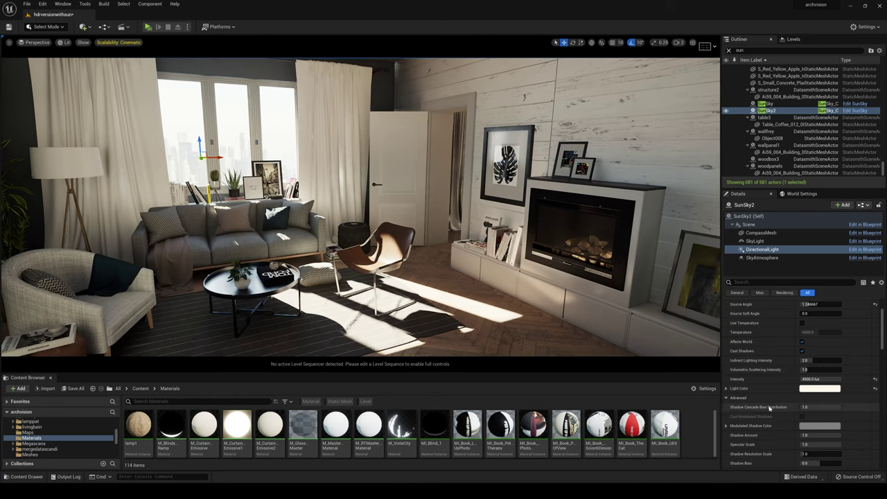
# - Set the directional light's indirect lighting intensity to 4.0 and review the lighting across the living room
pyautogui.scroll(-1, 762, 408)
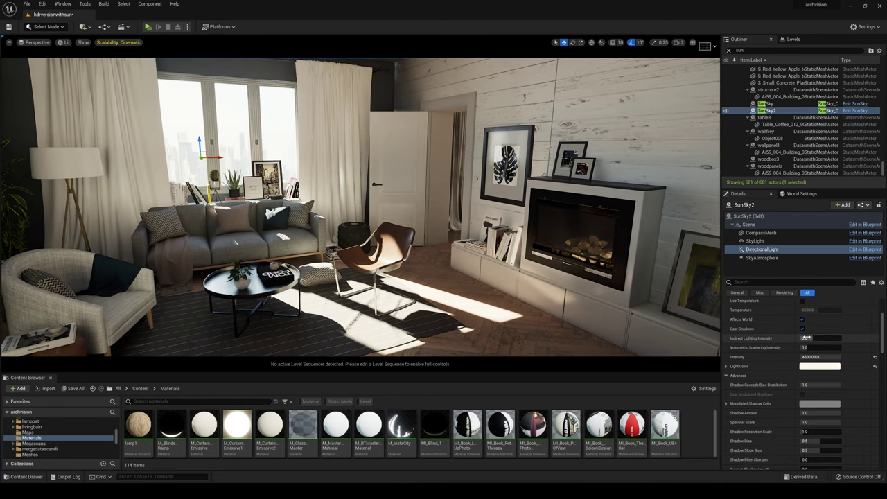
pyautogui.click(806, 338)
pyautogui.moveTo(497, 291)
pyautogui.mouseDown(button='right')
pyautogui.moveTo(392, 286)
pyautogui.moveTo(559, 290)
pyautogui.moveTo(510, 297)
pyautogui.mouseUp(button='right')
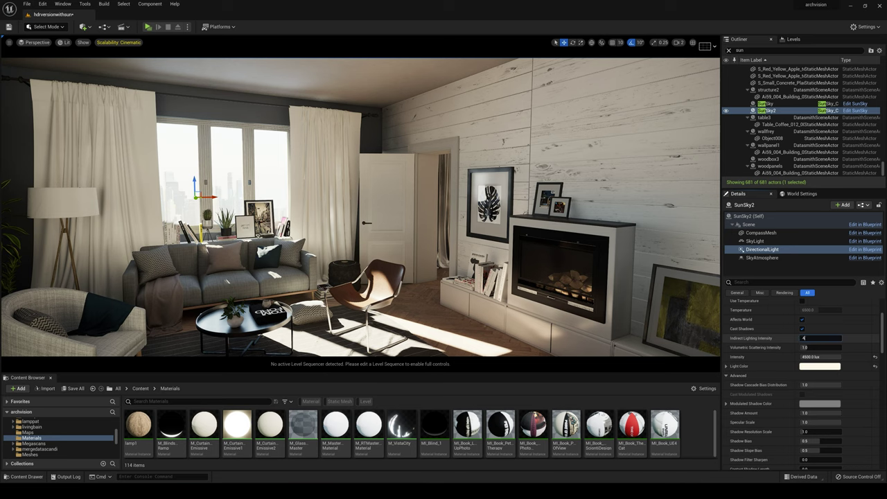
pyautogui.press('Return')
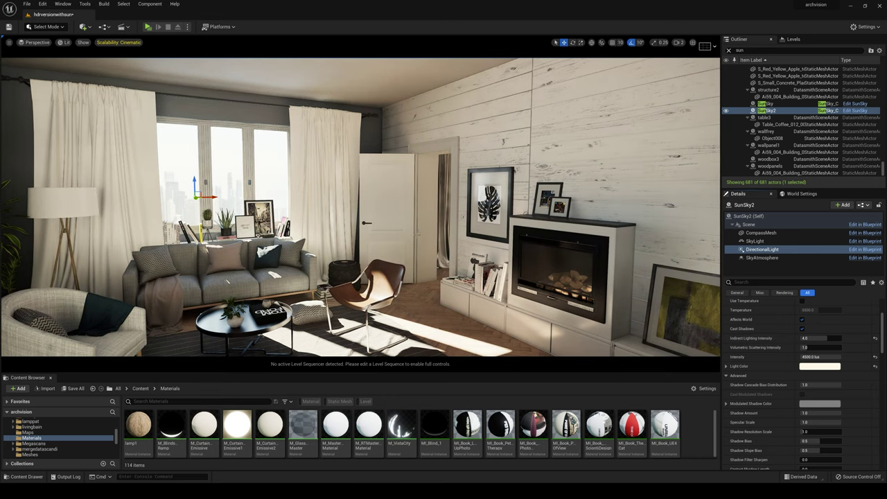
pyautogui.moveTo(443, 263); pyautogui.dragTo(713, 298, button='right')
pyautogui.moveTo(509, 296); pyautogui.dragTo(509, 296, button='right')
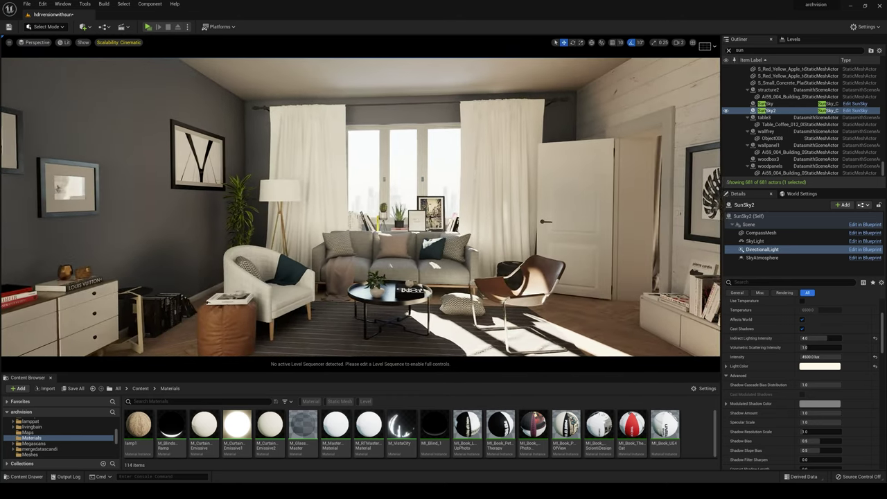
# - Add a rectangular light to the living room and rotate it 90° around its vertical axis
pyautogui.moveTo(510, 296); pyautogui.dragTo(509, 296, button='right')
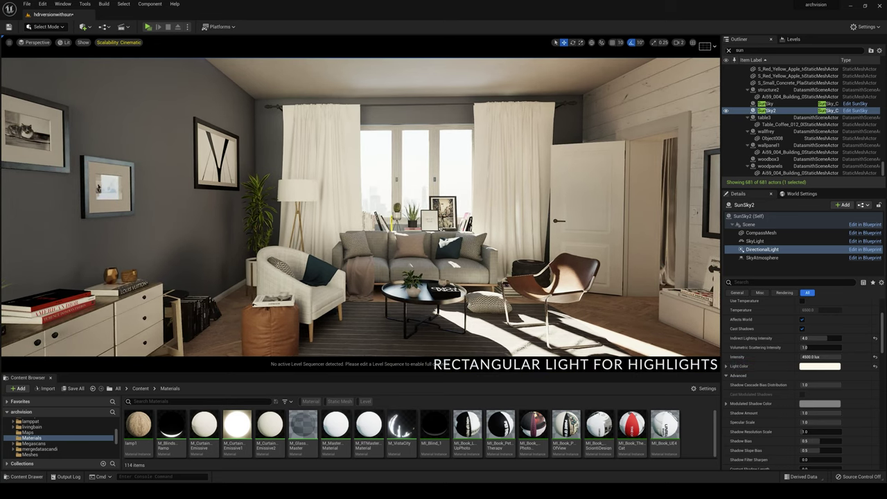
pyautogui.moveTo(509, 296); pyautogui.dragTo(510, 296, button='right')
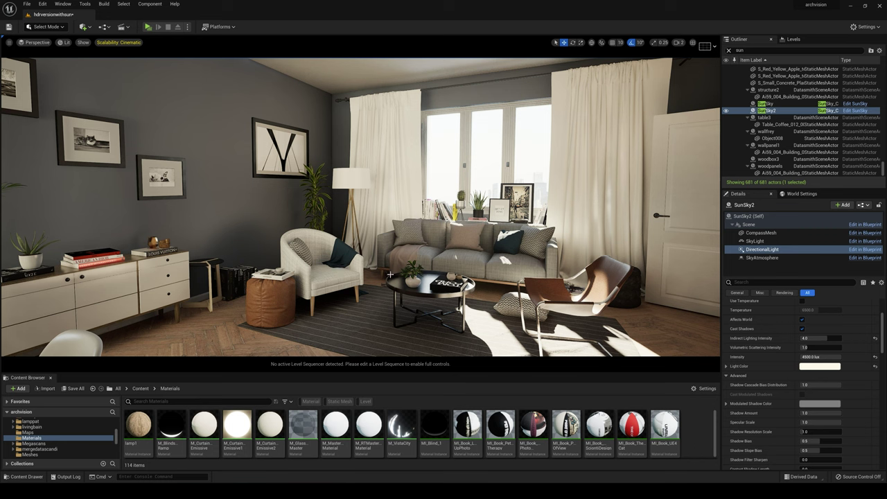
pyautogui.moveTo(392, 274); pyautogui.dragTo(468, 275, button='right')
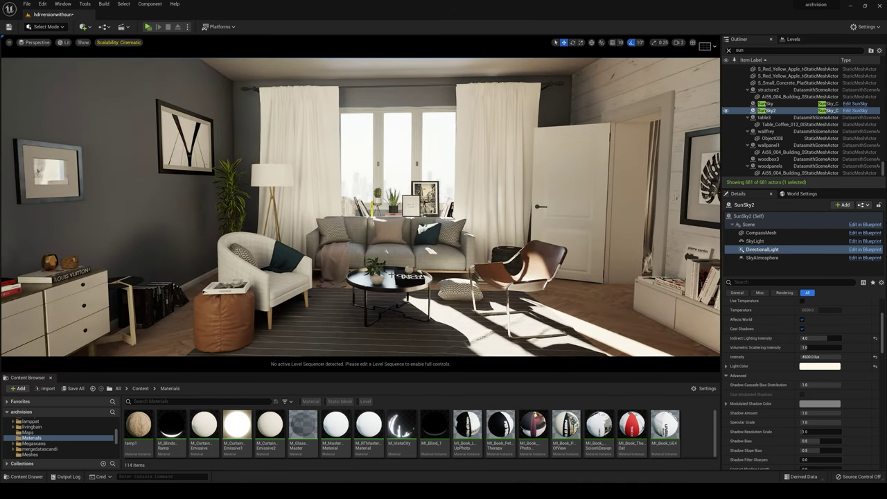
pyautogui.click(84, 28)
pyautogui.moveTo(101, 106)
pyautogui.click(171, 132)
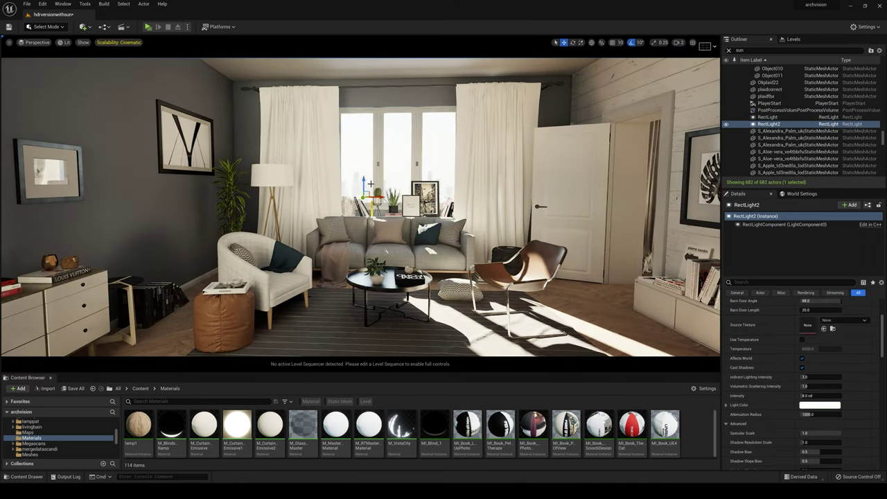
pyautogui.press('g')
pyautogui.press('f')
pyautogui.press('e')
pyautogui.moveTo(366, 219); pyautogui.dragTo(402, 219)
# - Set the rectangular light's barn door angle to 90 and its barn door length to 0
pyautogui.moveTo(882, 337)
pyautogui.mouseDown()
pyautogui.moveTo(883, 384)
pyautogui.moveTo(883, 334)
pyautogui.mouseUp()
pyautogui.scroll(2, 781, 386)
pyautogui.click(819, 333)
pyautogui.write('90')
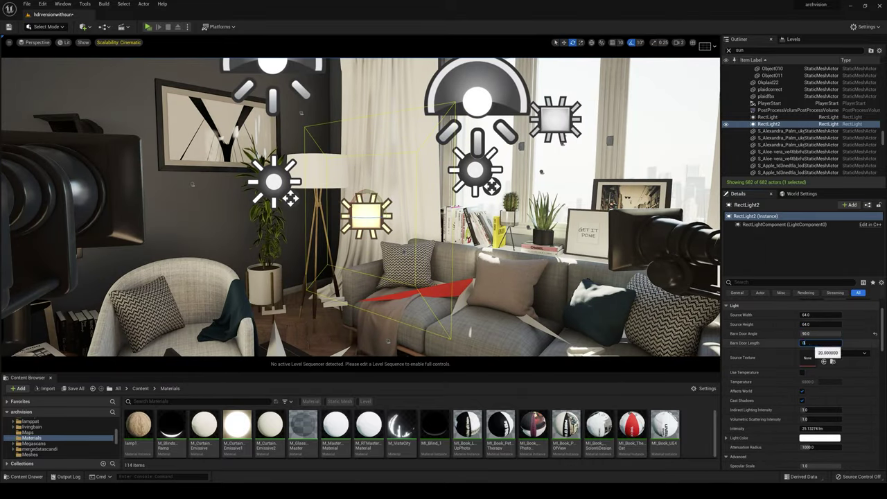
pyautogui.press('Return')
# - Set the rectangular light's source width to 202 and enlarge its source height
pyautogui.scroll(2, 810, 343)
pyautogui.click(810, 359)
pyautogui.click(807, 369)
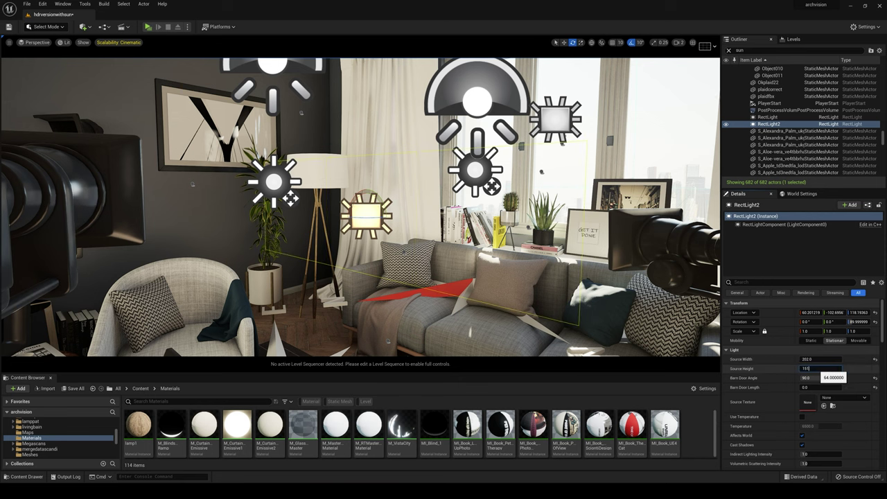
pyautogui.press('Return')
# - Move the rectangular light toward the window behind the sofa
pyautogui.moveTo(360, 208); pyautogui.dragTo(340, 198, button='right')
pyautogui.press('w')
pyautogui.moveTo(369, 221); pyautogui.dragTo(447, 213)
pyautogui.moveTo(447, 212); pyautogui.dragTo(498, 222, button='right')
pyautogui.moveTo(445, 213); pyautogui.dragTo(471, 211)
pyautogui.moveTo(497, 212); pyautogui.dragTo(536, 213)
pyautogui.moveTo(537, 213); pyautogui.dragTo(582, 222, button='right')
# - Set the rectangular light's intensity to 600 lm
pyautogui.scroll(-3, 797, 410)
pyautogui.click(809, 395)
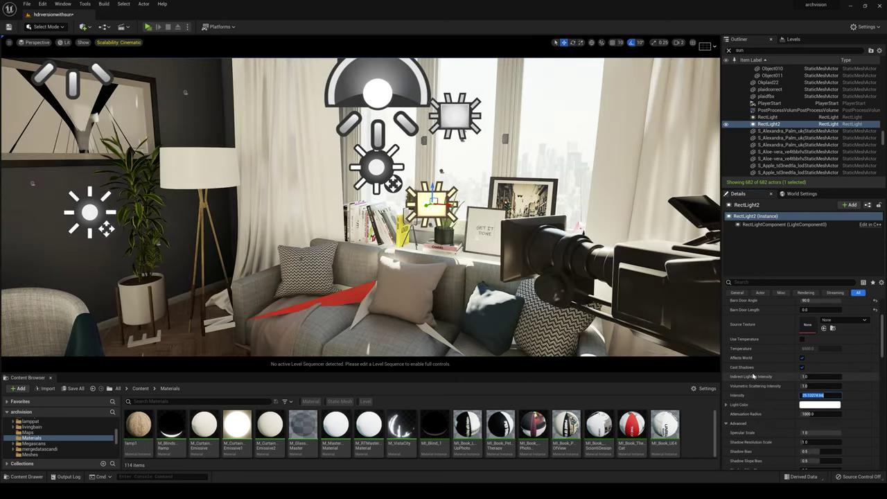
pyautogui.moveTo(429, 222); pyautogui.dragTo(333, 208, button='right')
pyautogui.click(810, 394)
pyautogui.write('500')
pyautogui.press('Return')
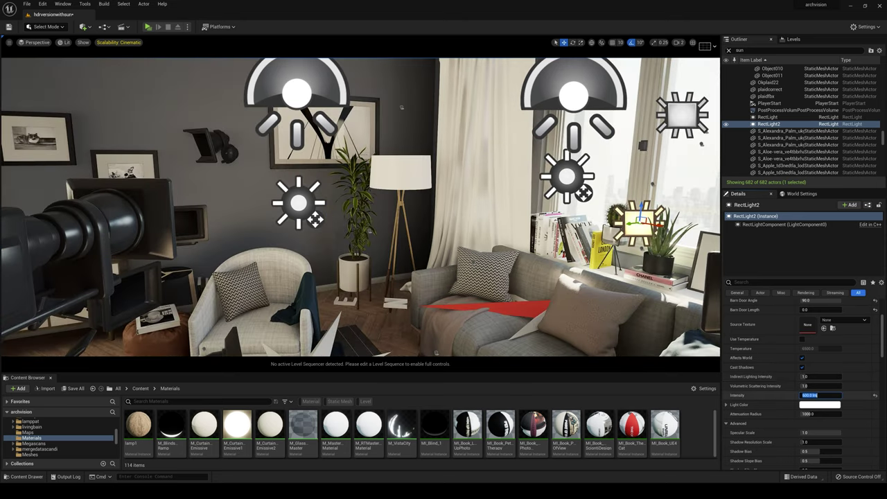
# - Align the rectangular light with the window opening, adjusting its height, sideways position and depth
pyautogui.moveTo(430, 221); pyautogui.dragTo(478, 156, button='right')
pyautogui.press('g')
pyautogui.moveTo(506, 217); pyautogui.dragTo(506, 195)
pyautogui.moveTo(517, 210); pyautogui.dragTo(609, 232, button='right')
pyautogui.moveTo(433, 194); pyautogui.dragTo(446, 195)
pyautogui.press('g')
pyautogui.moveTo(443, 207); pyautogui.dragTo(416, 214, button='right')
pyautogui.moveTo(459, 227); pyautogui.dragTo(459, 170)
pyautogui.moveTo(485, 208); pyautogui.dragTo(533, 212, button='right')
pyautogui.moveTo(454, 190); pyautogui.dragTo(474, 191)
pyautogui.moveTo(474, 201); pyautogui.dragTo(388, 201, button='right')
pyautogui.moveTo(457, 188); pyautogui.dragTo(445, 189)
pyautogui.moveTo(444, 201); pyautogui.dragTo(505, 197, button='right')
pyautogui.moveTo(391, 216); pyautogui.dragTo(390, 240)
pyautogui.moveTo(395, 242)
pyautogui.mouseDown(button='right')
pyautogui.moveTo(436, 242)
pyautogui.moveTo(402, 239)
pyautogui.mouseUp(button='right')
# - Fit the rectangular light to the window with a source width of about 226.7 and a source height of about 164.3
pyautogui.scroll(4, 807, 413)
pyautogui.click(813, 359)
pyautogui.moveTo(816, 368); pyautogui.dragTo(776, 368)
pyautogui.moveTo(379, 209); pyautogui.dragTo(379, 169)
pyautogui.moveTo(831, 368); pyautogui.dragTo(814, 368)
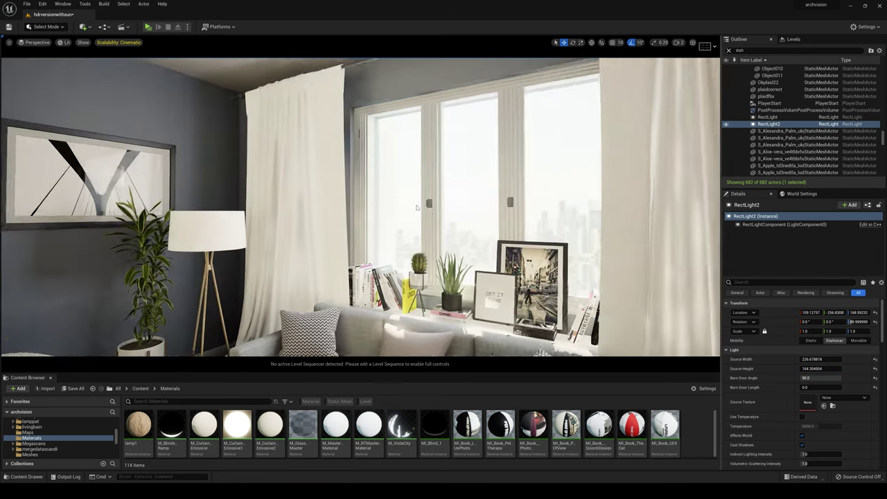
# - Toggle RectLight2's visibility off and on to compare its effect on the living room
pyautogui.moveTo(417, 207); pyautogui.dragTo(419, 242, button='right')
pyautogui.click(725, 124)
pyautogui.click(726, 124)
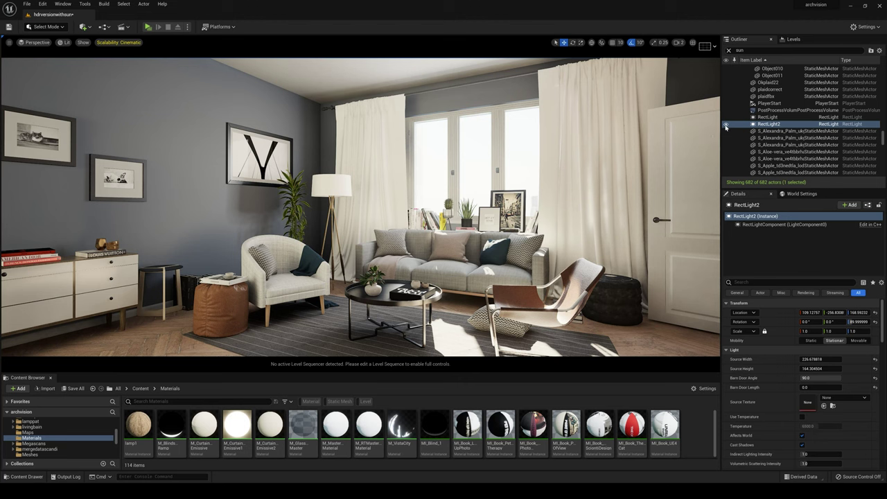
pyautogui.click(725, 125)
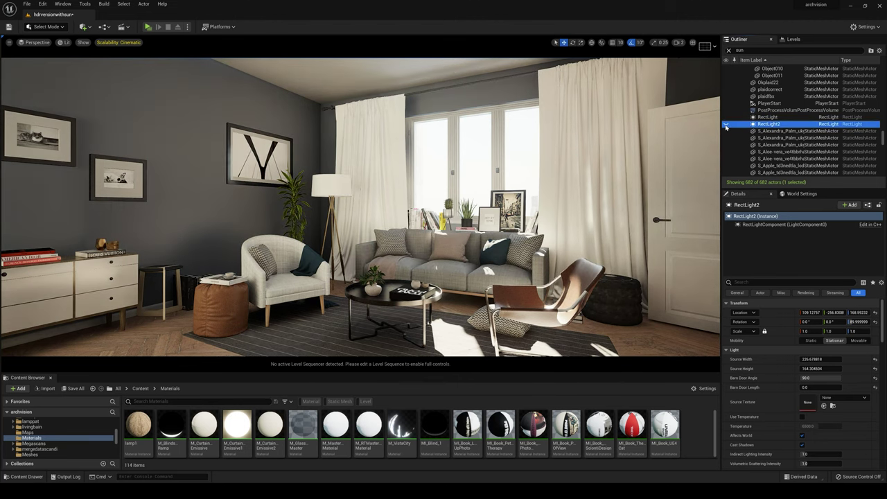
pyautogui.click(725, 125)
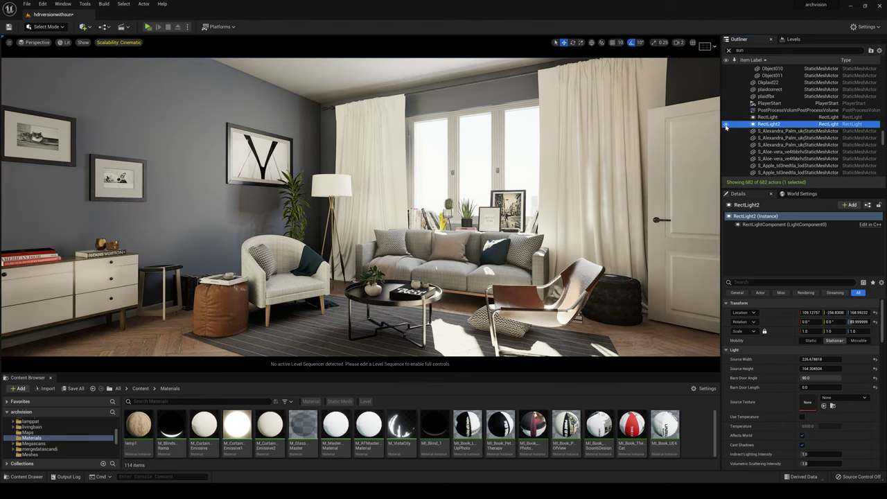
pyautogui.click(725, 124)
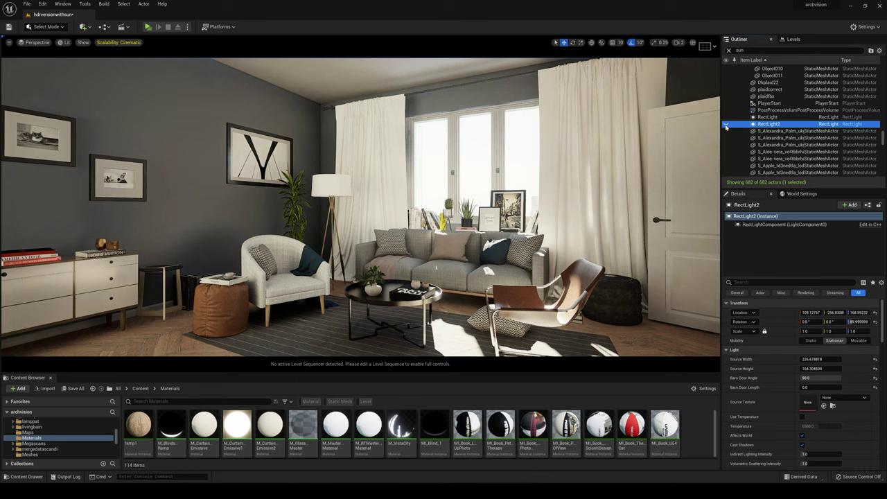
pyautogui.click(725, 125)
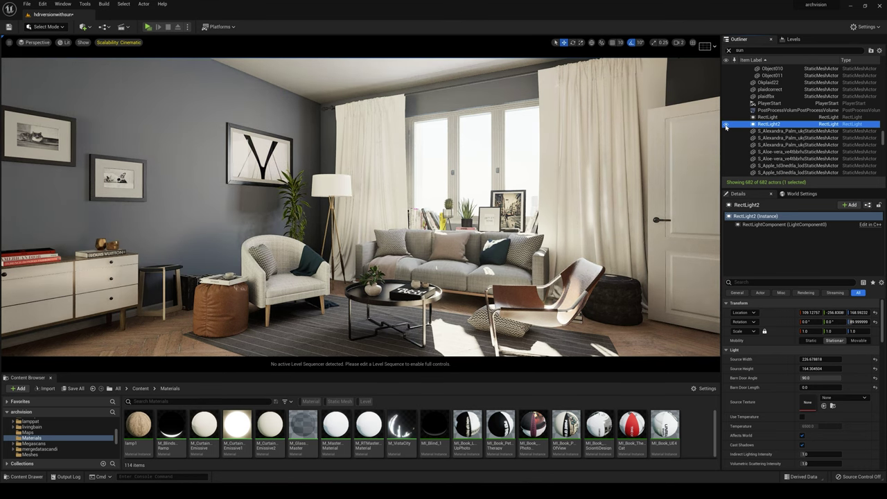
# - Compare the kitchen and dining area with RectLight2 hidden and shown
pyautogui.scroll(-2, 807, 412)
pyautogui.click(811, 419)
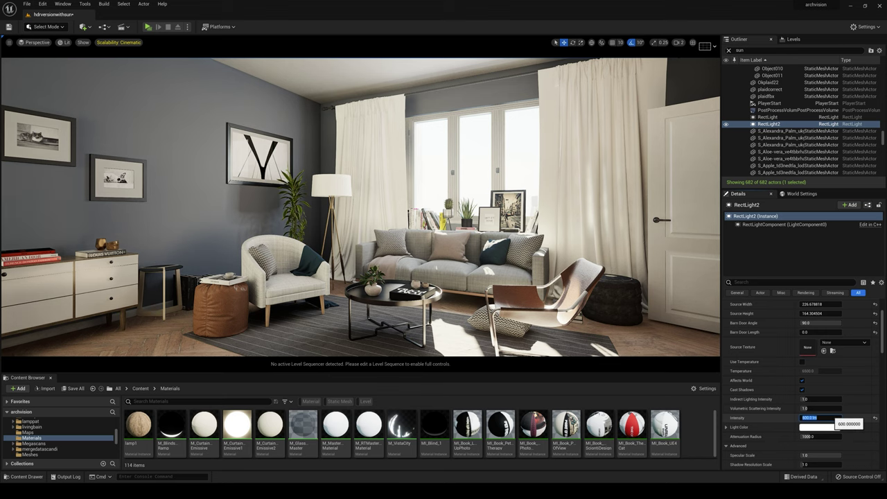
pyautogui.press('w')
pyautogui.moveTo(547, 141); pyautogui.dragTo(279, 151, button='right')
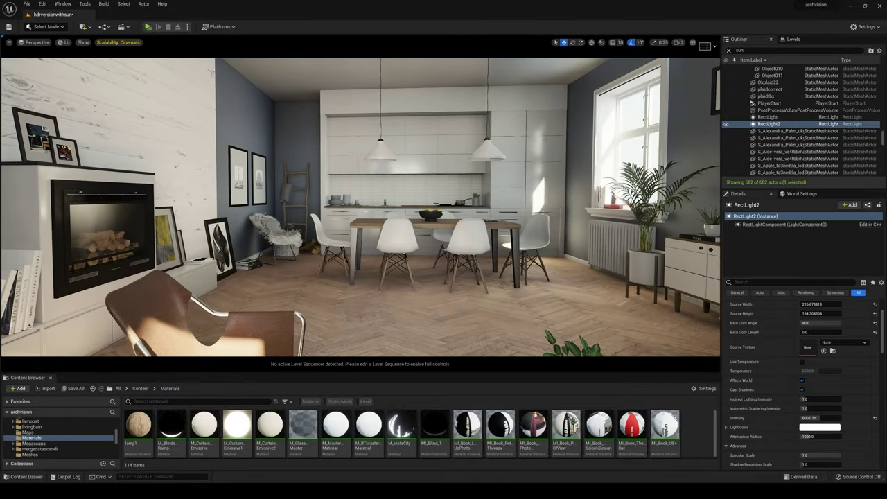
pyautogui.click(727, 124)
pyautogui.click(726, 124)
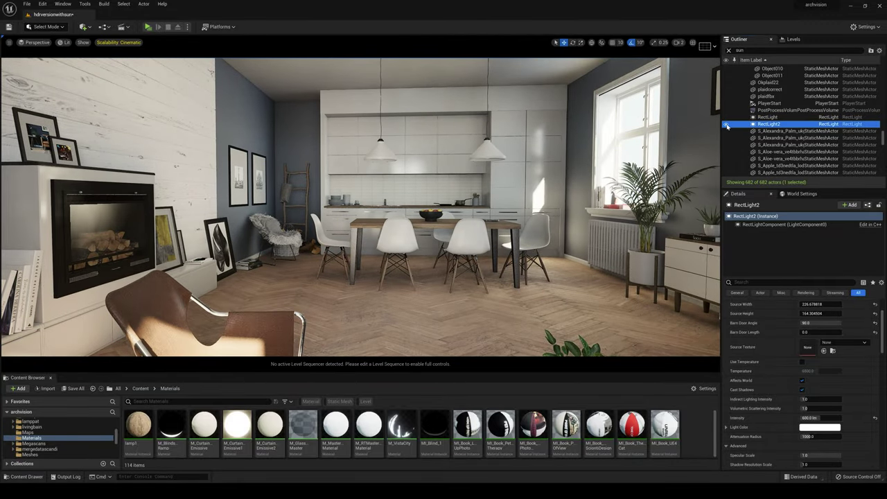
pyautogui.click(726, 124)
pyautogui.click(726, 124)
pyautogui.click(726, 124)
pyautogui.click(726, 124)
# - Frame the sofa and window, and select the directional light of the SunSky2 actor
pyautogui.moveTo(402, 214); pyautogui.dragTo(685, 234, button='right')
pyautogui.press('w')
pyautogui.press('w')
pyautogui.press('g')
pyautogui.press('g')
pyautogui.press('w')
pyautogui.moveTo(653, 208)
pyautogui.mouseDown(button='right')
pyautogui.moveTo(665, 205)
pyautogui.moveTo(660, 193)
pyautogui.mouseUp(button='right')
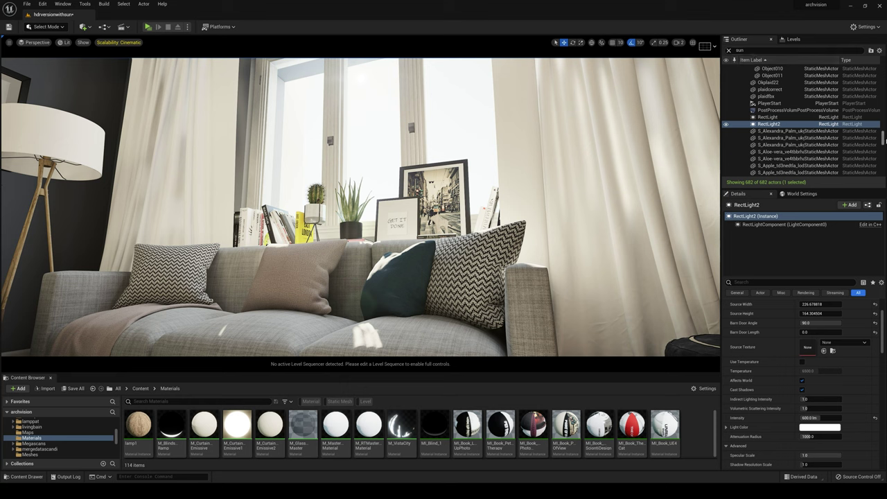
pyautogui.moveTo(885, 141); pyautogui.dragTo(885, 176)
pyautogui.click(768, 111)
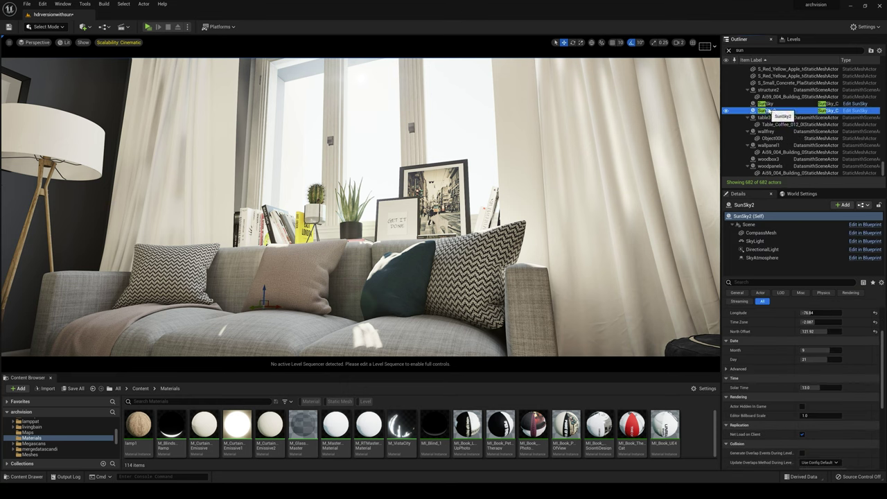
pyautogui.scroll(-2, 775, 394)
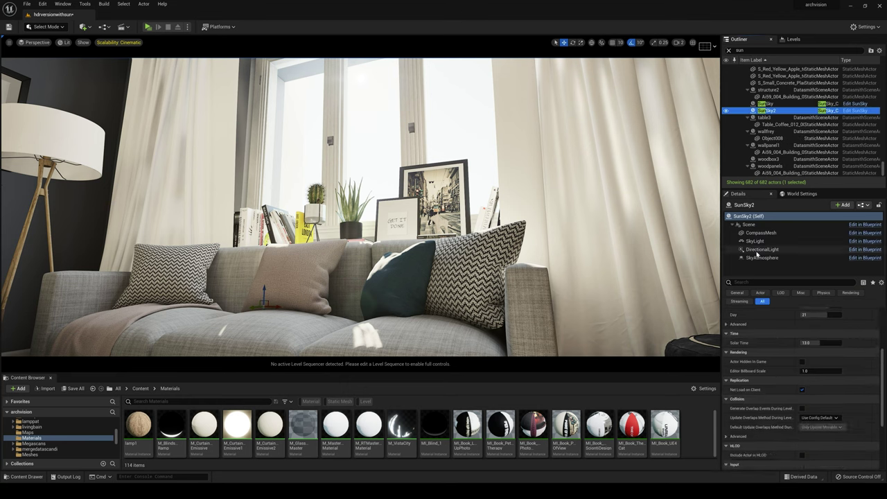
pyautogui.click(762, 250)
# - Enable light shaft bloom and light shaft occlusion on the SunSky2 directional light
pyautogui.scroll(-8, 762, 411)
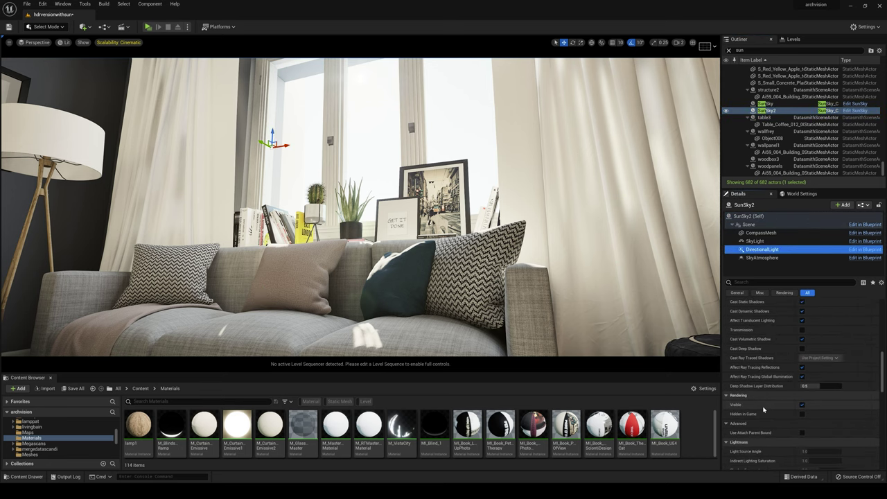
pyautogui.scroll(-4, 762, 411)
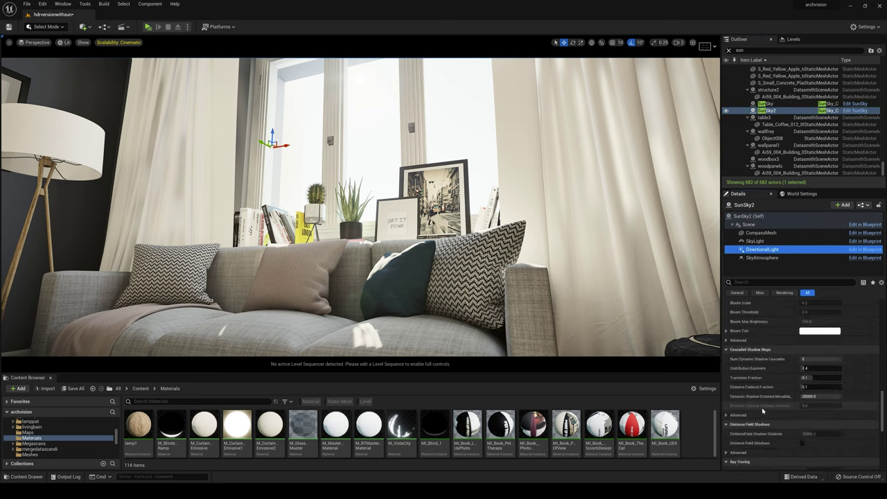
pyautogui.scroll(4, 763, 411)
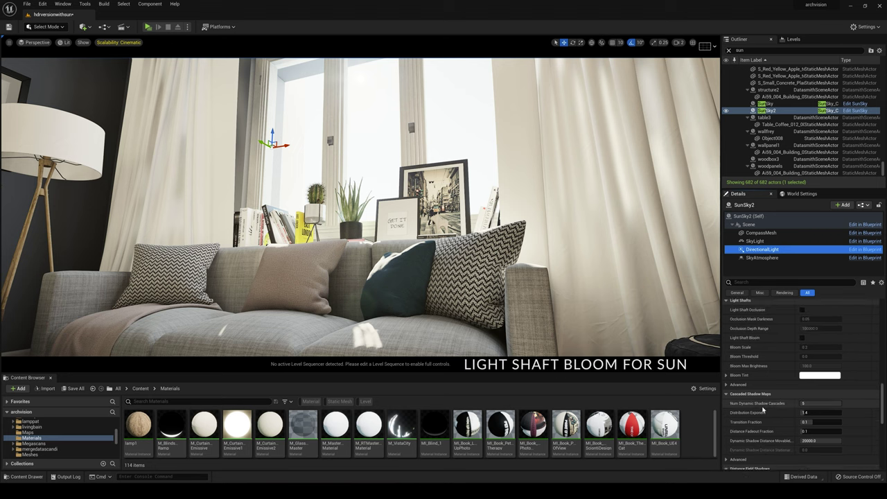
pyautogui.click(801, 360)
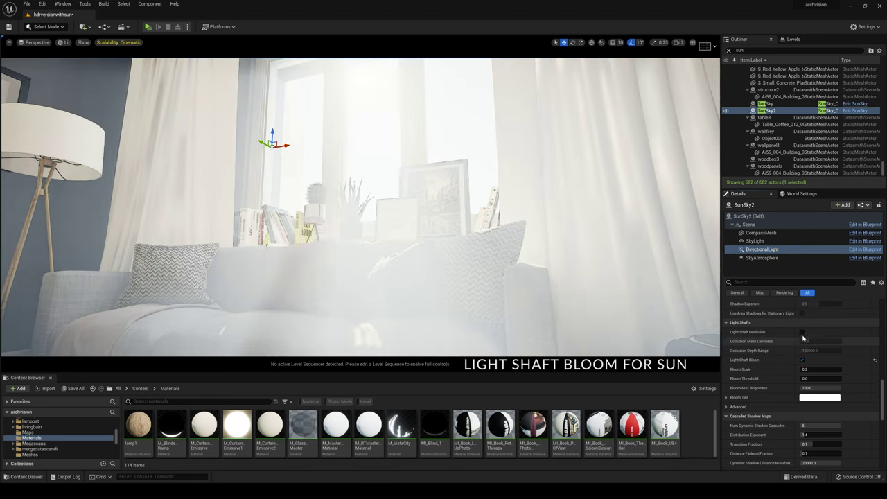
pyautogui.click(801, 331)
# - Reduce the light shaft bloom max brightness to 0.3 and check the haze around the sofa
pyautogui.moveTo(820, 388)
pyautogui.mouseDown()
pyautogui.moveTo(797, 388)
pyautogui.moveTo(814, 388)
pyautogui.moveTo(804, 388)
pyautogui.mouseUp()
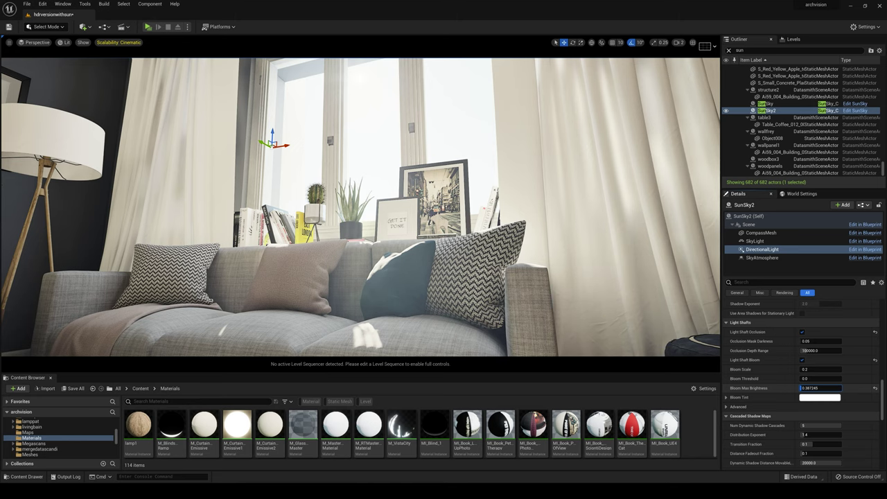
pyautogui.moveTo(804, 388); pyautogui.dragTo(805, 388)
pyautogui.press('s')
pyautogui.moveTo(482, 241); pyautogui.dragTo(456, 255, button='right')
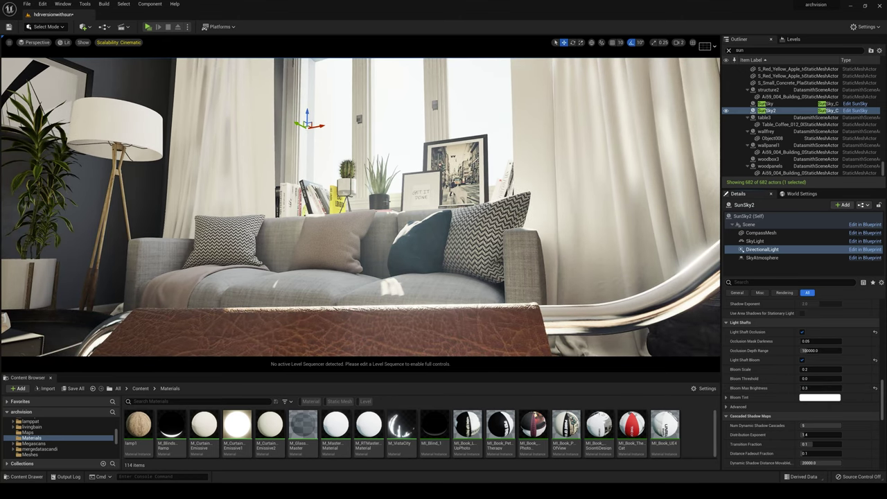
pyautogui.press('w')
pyautogui.moveTo(391, 210); pyautogui.dragTo(391, 211, button='right')
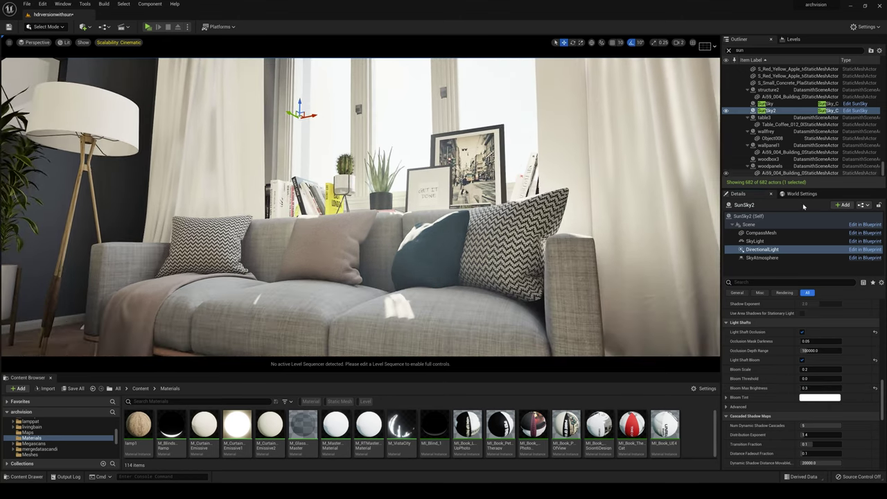
# - Toggle light shaft bloom off and on to compare its effect around the window
pyautogui.click(802, 360)
pyautogui.click(801, 360)
pyautogui.moveTo(369, 172); pyautogui.dragTo(370, 173, button='right')
pyautogui.press('s')
pyautogui.moveTo(714, 332); pyautogui.dragTo(714, 331, button='right')
pyautogui.press('w')
# - Set the light shaft bloom tint to a pale yellow with hue about 59, saturation about 0.27 and value 1.0
pyautogui.click(821, 398)
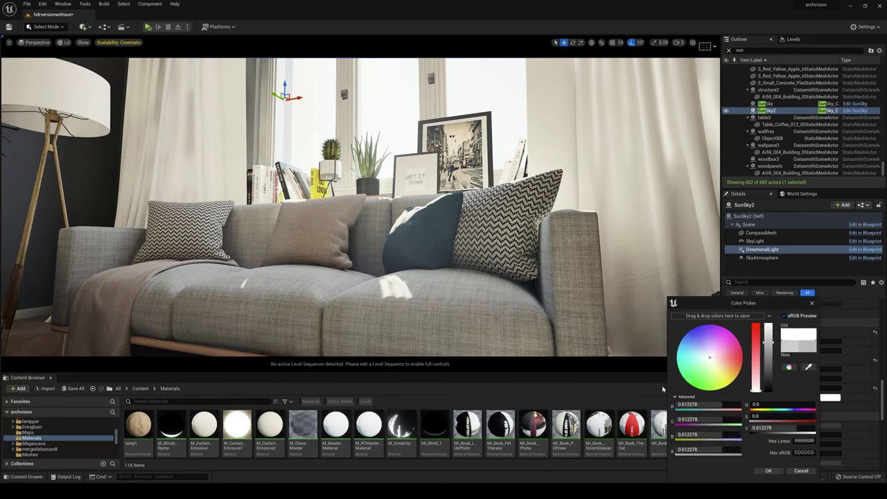
pyautogui.click(719, 368)
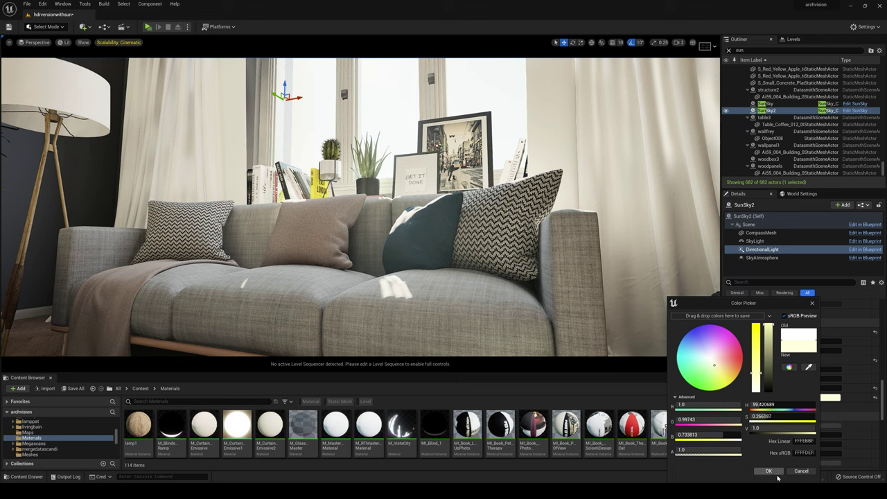
pyautogui.click(769, 471)
# - Inspect the room and floor surfaces in the Detail Lighting view mode, and return to the Lit view
pyautogui.moveTo(715, 331); pyautogui.dragTo(714, 332, button='right')
pyautogui.moveTo(397, 255); pyautogui.dragTo(397, 255, button='right')
pyautogui.press('g')
pyautogui.press('g')
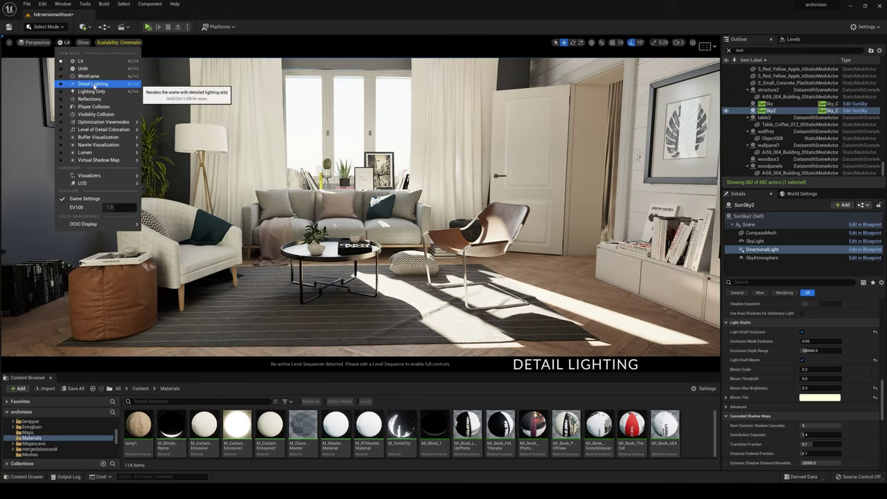
pyautogui.click(102, 84)
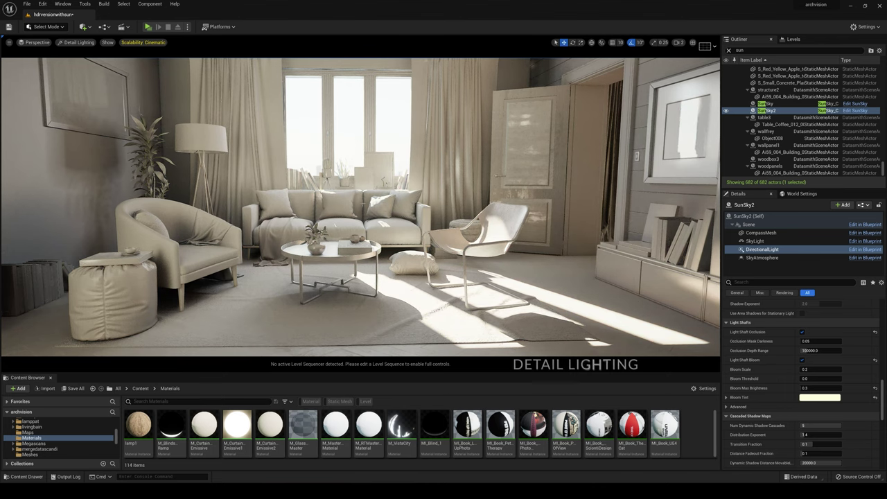
pyautogui.moveTo(360, 208); pyautogui.dragTo(277, 208, button='right')
pyautogui.moveTo(397, 255)
pyautogui.mouseDown(button='right')
pyautogui.moveTo(353, 255)
pyautogui.moveTo(397, 255)
pyautogui.mouseUp(button='right')
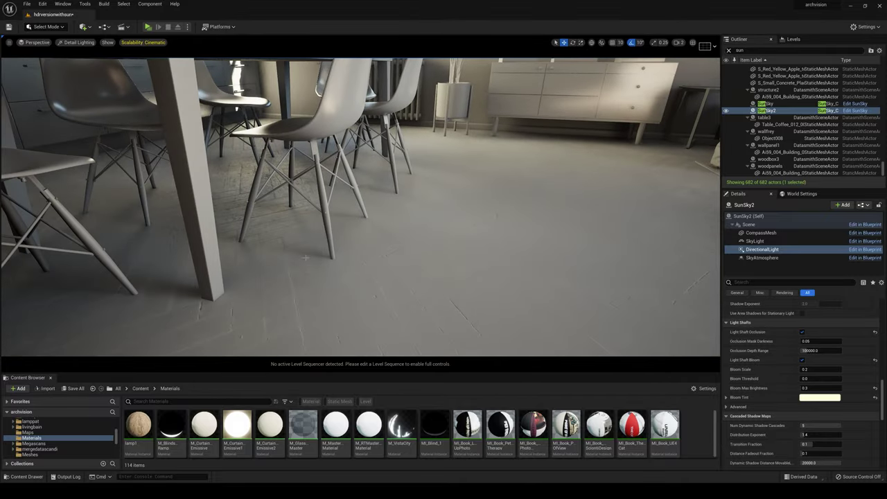
pyautogui.click(79, 43)
pyautogui.click(81, 61)
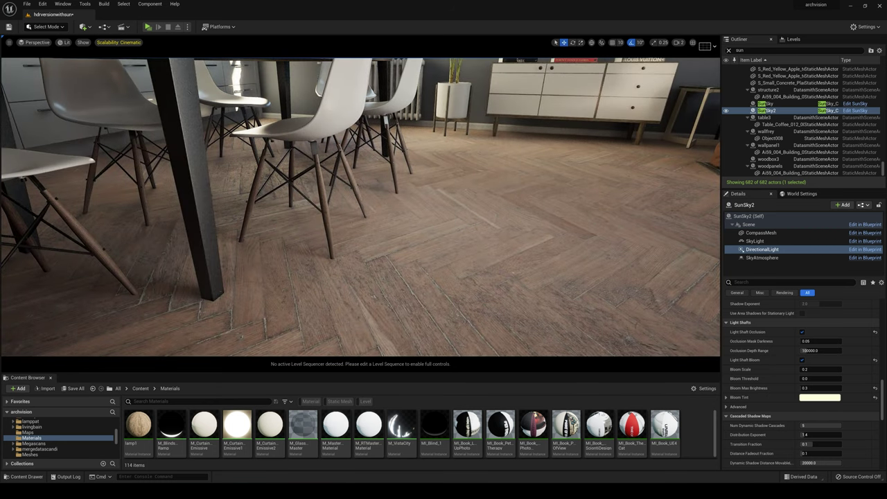
# - Filter the scene's actors by "post" and select the PostProcessVolume
pyautogui.moveTo(360, 208); pyautogui.dragTo(361, 208, button='right')
pyautogui.click(744, 50)
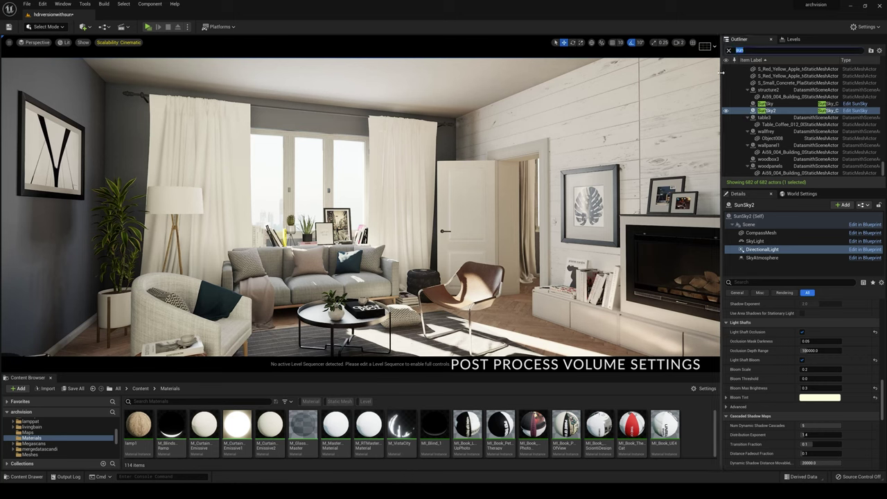
pyautogui.write('post')
pyautogui.click(779, 75)
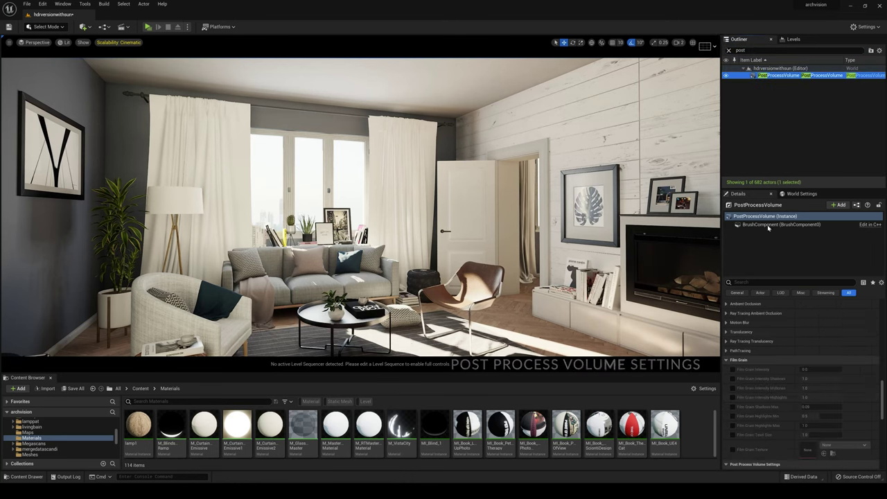
# - Set the Local Exposure Contrast Scale of the PostProcessVolume to 0.8
pyautogui.moveTo(884, 374); pyautogui.dragTo(872, 307)
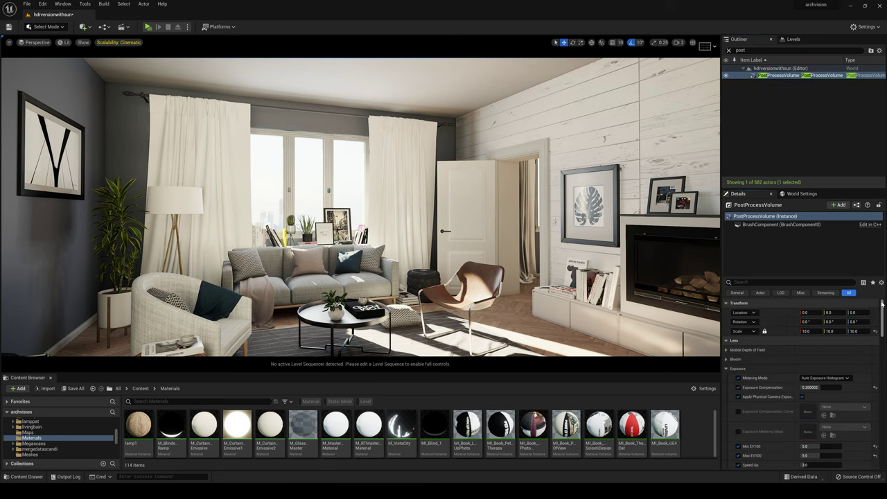
pyautogui.scroll(-2, 755, 380)
pyautogui.scroll(-4, 782, 380)
pyautogui.scroll(-2, 749, 367)
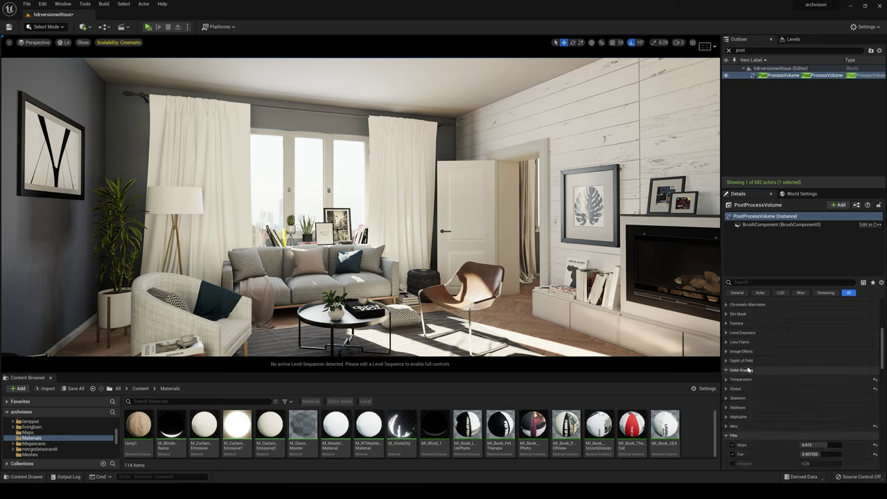
pyautogui.click(726, 333)
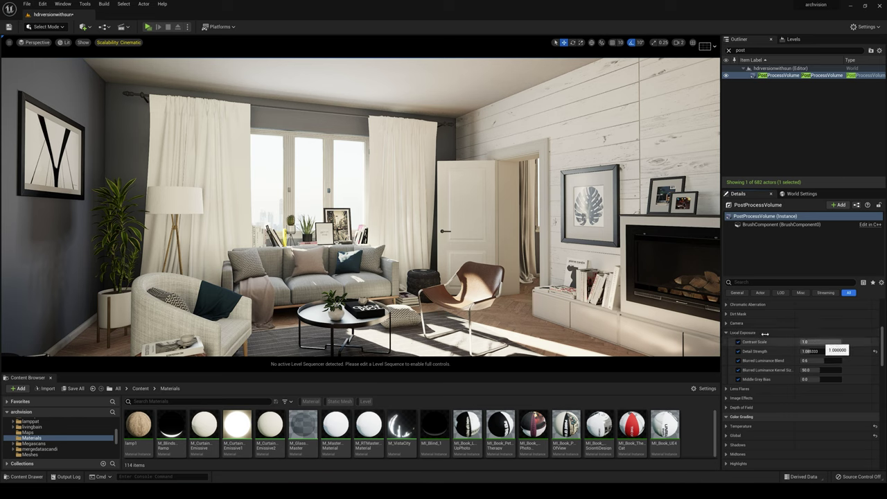
pyautogui.moveTo(523, 271); pyautogui.dragTo(514, 269, button='right')
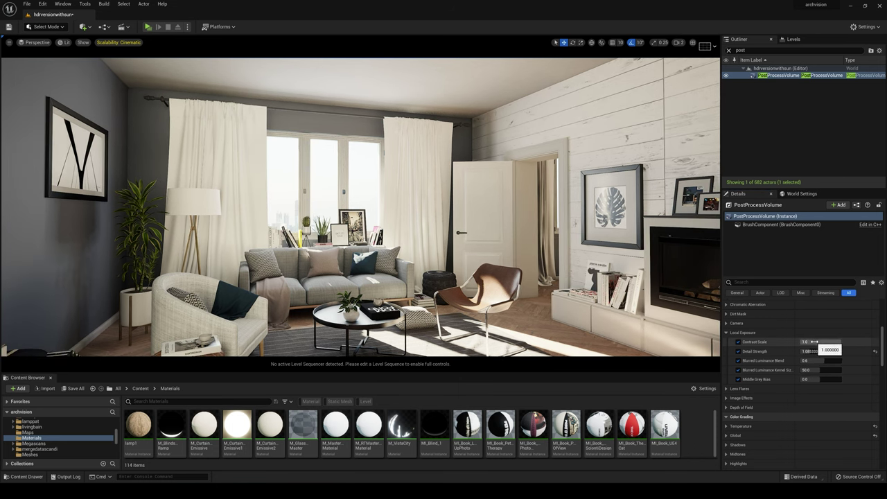
pyautogui.moveTo(838, 341)
pyautogui.mouseDown()
pyautogui.moveTo(812, 342)
pyautogui.moveTo(841, 341)
pyautogui.moveTo(829, 341)
pyautogui.mouseUp()
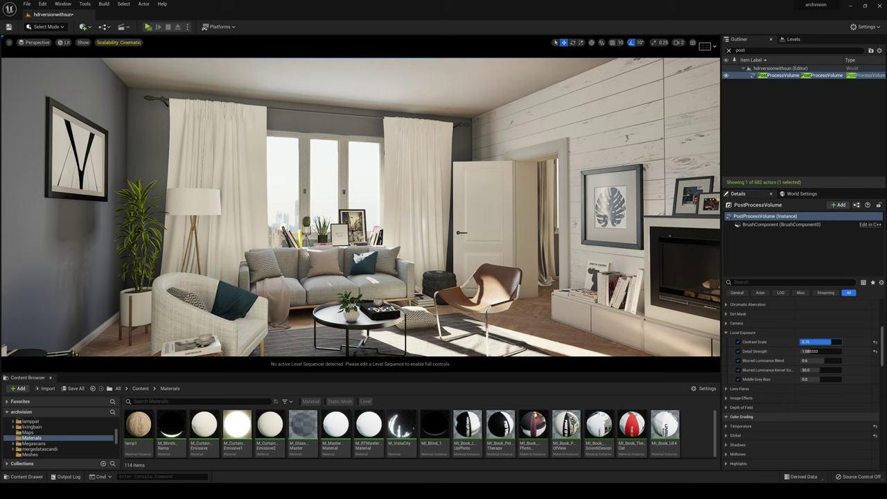
pyautogui.moveTo(841, 341); pyautogui.dragTo(831, 341)
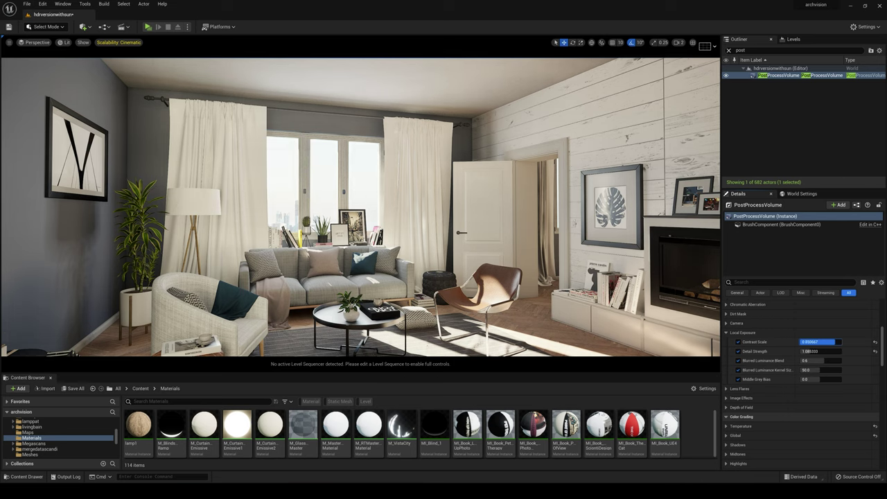
pyautogui.click(821, 343)
pyautogui.write('0.8')
pyautogui.press('Return')
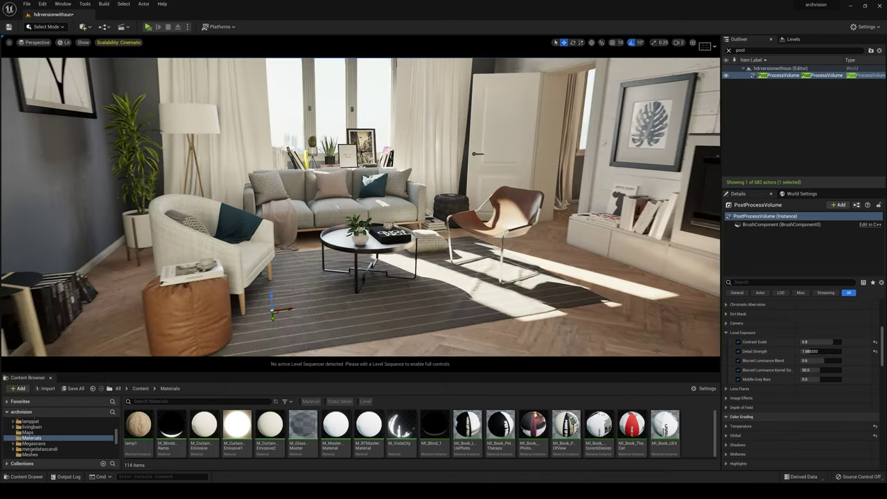
# - Toggle the Local Exposure Detail Strength off and on to compare the fabric detail on the armchair and sofa up close
pyautogui.press('w')
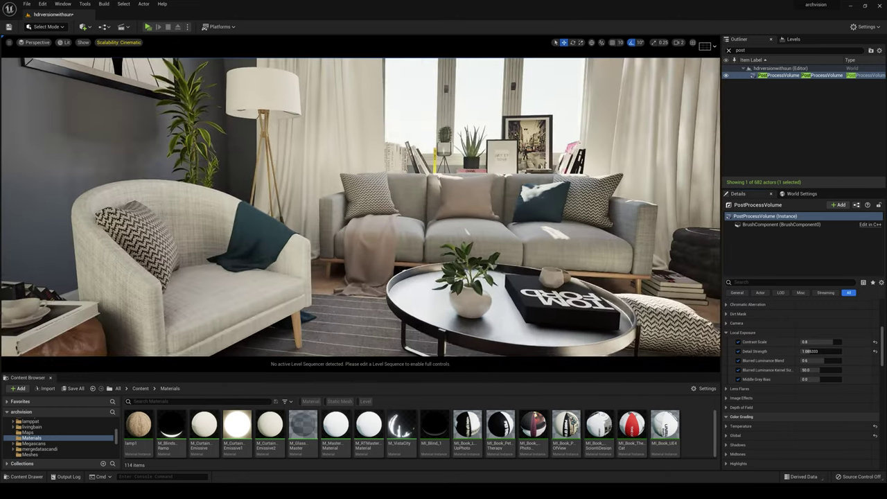
pyautogui.press('w')
pyautogui.moveTo(497, 271); pyautogui.dragTo(478, 284, button='right')
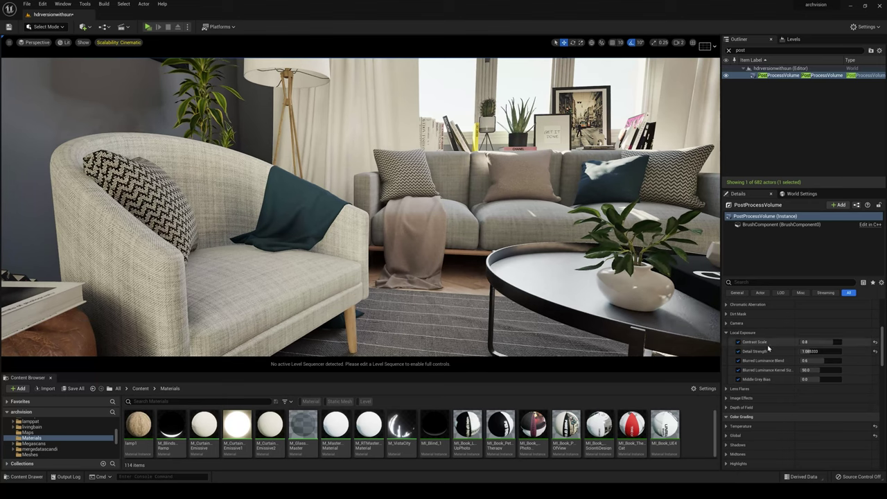
pyautogui.click(738, 351)
pyautogui.click(738, 351)
pyautogui.press('w')
pyautogui.moveTo(434, 282); pyautogui.dragTo(669, 319, button='right')
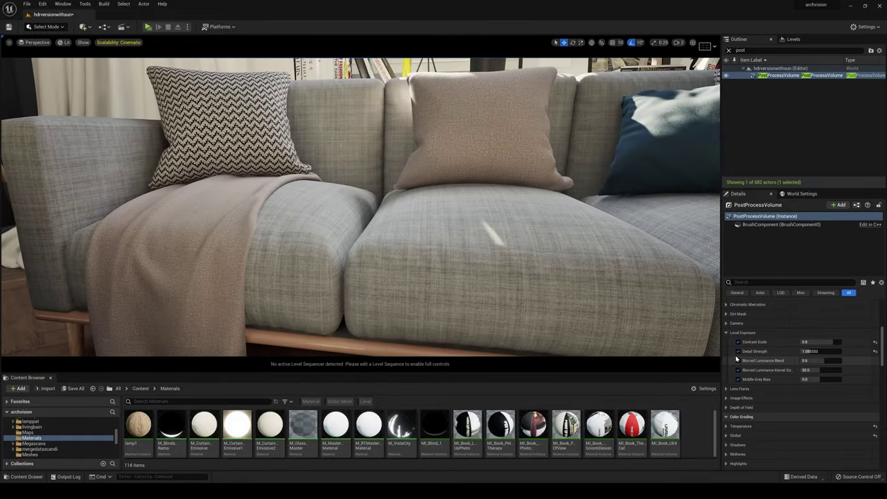
pyautogui.click(737, 353)
pyautogui.click(738, 352)
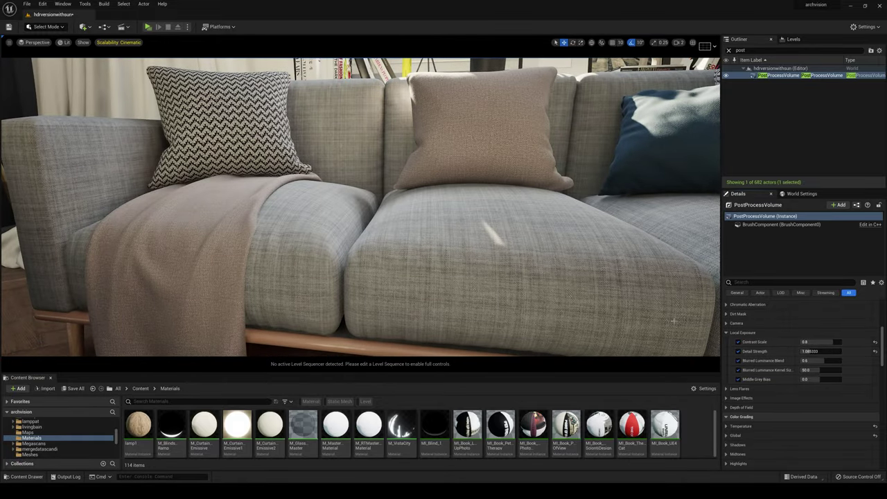
# - Try another Local Exposure Detail Strength from a wider view of the room, undo it, and collapse the Local Exposure settings
pyautogui.press('s')
pyautogui.moveTo(693, 326); pyautogui.dragTo(695, 288, button='right')
pyautogui.moveTo(826, 356); pyautogui.dragTo(806, 351)
pyautogui.hotkey('ctrl', 'z')
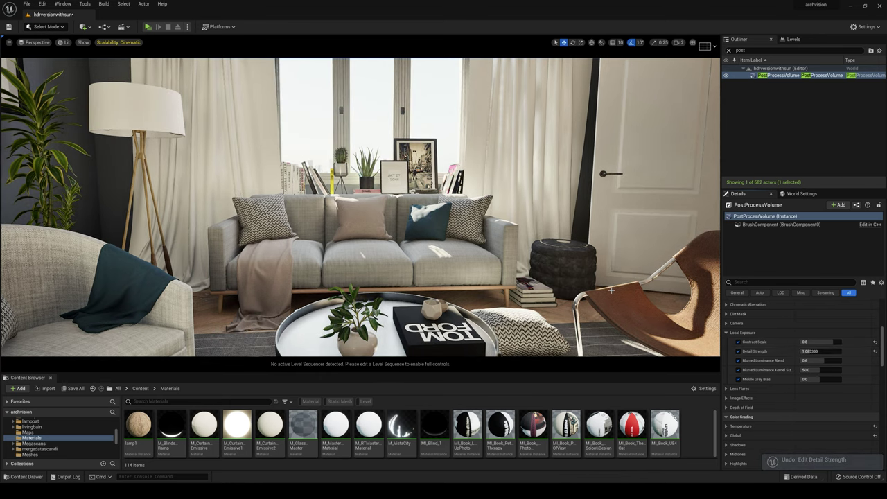
pyautogui.scroll(-5, 701, 340)
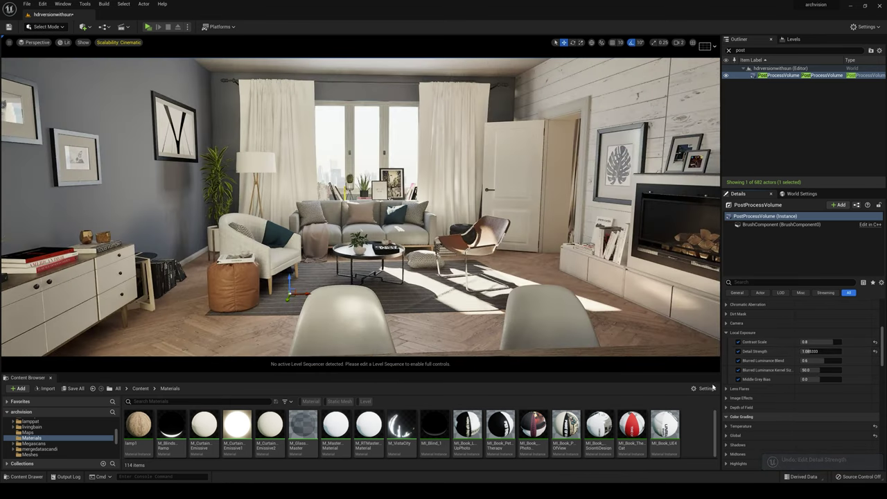
pyautogui.click(726, 332)
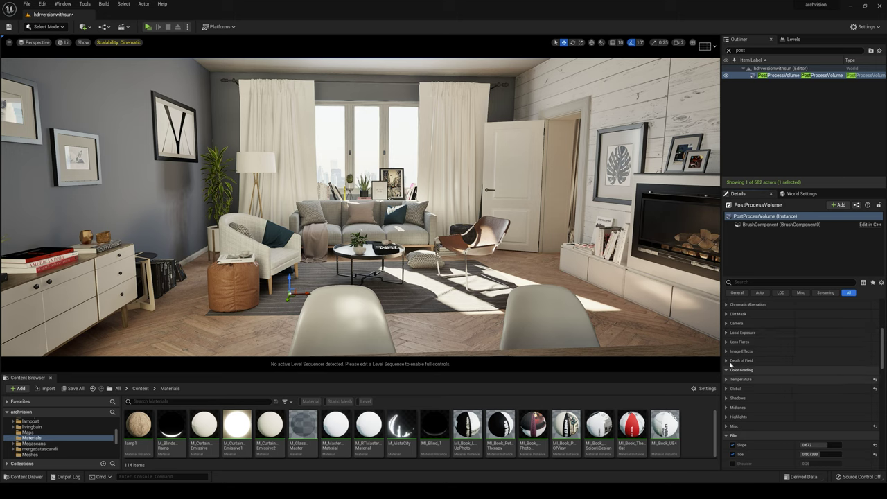
# - Compare the room's white balance with the Temp override off and with Temp reset to its default, restoring the custom setting each time
pyautogui.scroll(-3, 726, 380)
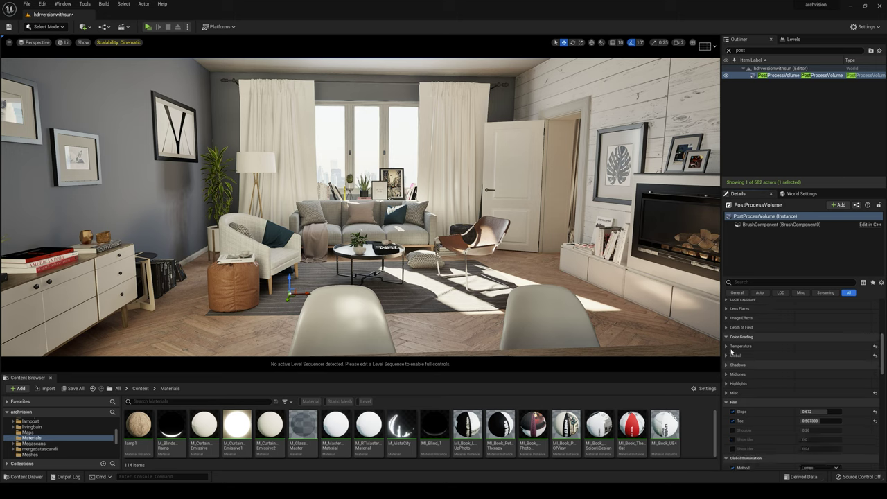
pyautogui.click(726, 347)
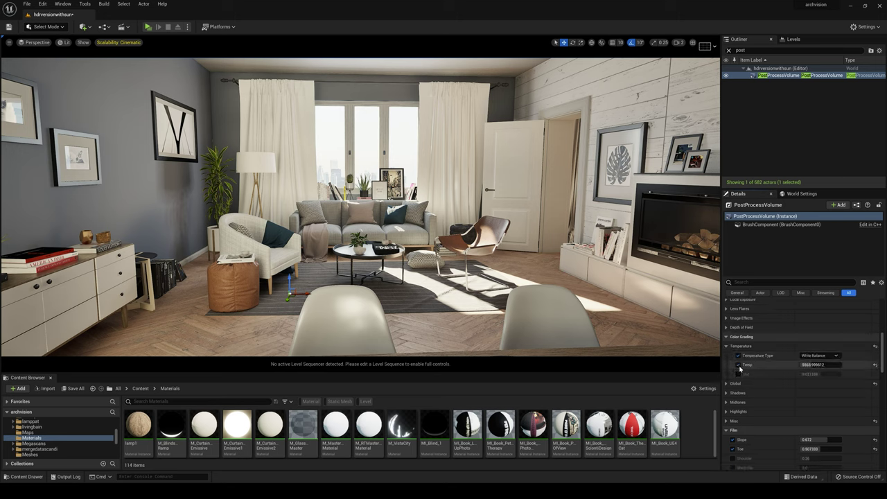
pyautogui.press('w')
pyautogui.moveTo(501, 168); pyautogui.dragTo(496, 156, button='right')
pyautogui.click(738, 366)
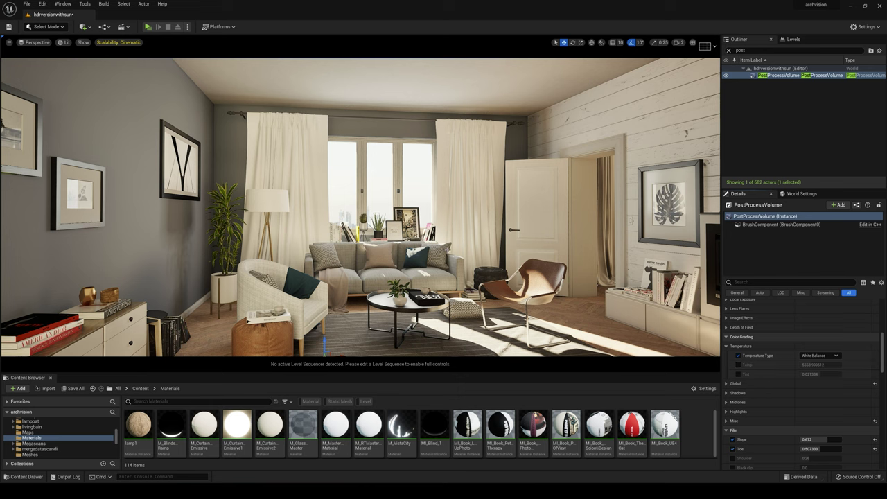
pyautogui.moveTo(506, 208); pyautogui.dragTo(507, 212, button='right')
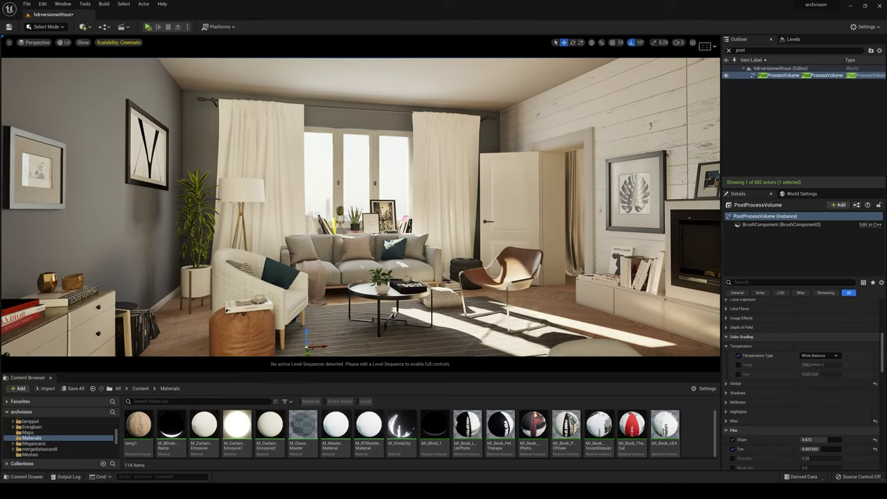
pyautogui.click(738, 365)
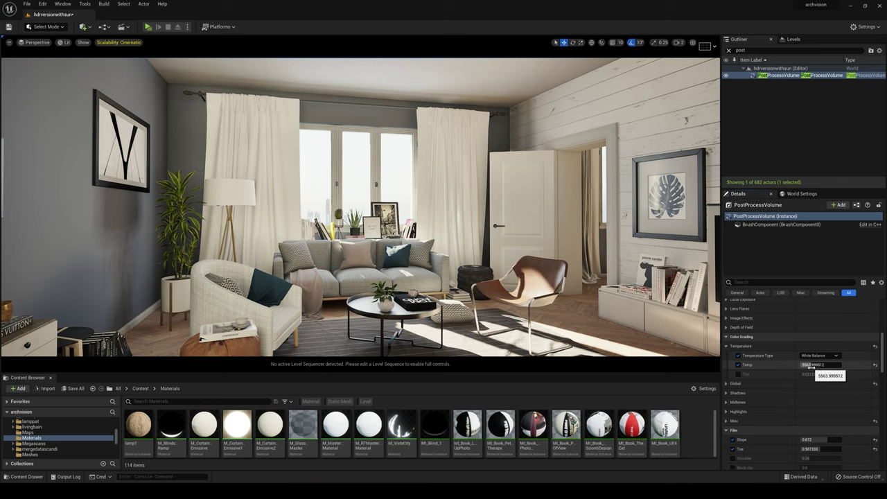
pyautogui.click(875, 365)
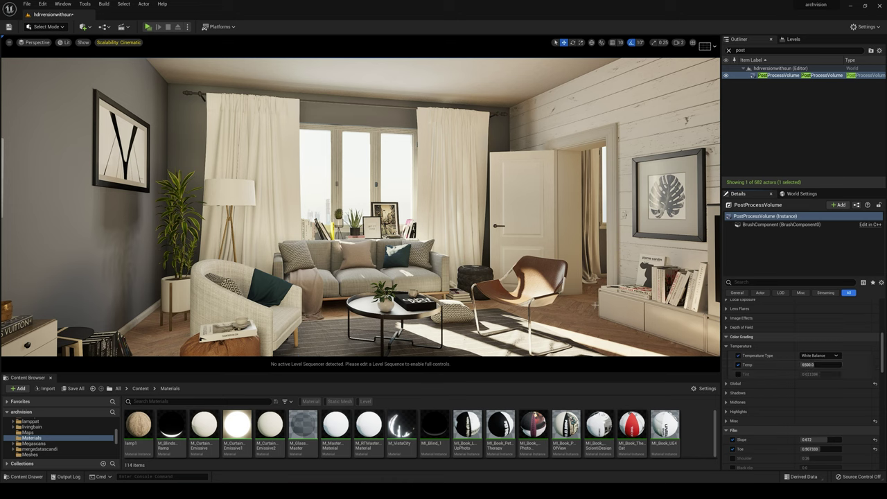
pyautogui.hotkey('ctrl', 'z')
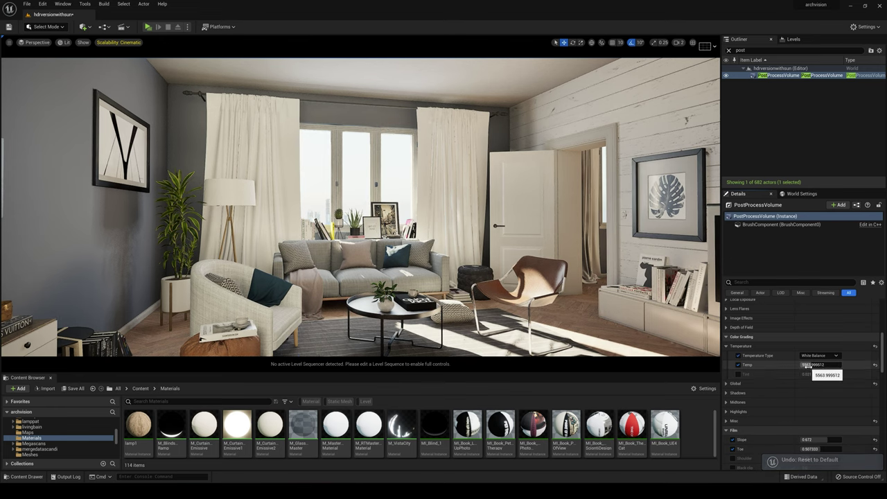
# - Toggle the global color grading Contrast and Gamma off and on to compare their effects, and inspect the Gamma values
pyautogui.scroll(-1, 744, 379)
pyautogui.click(735, 361)
pyautogui.scroll(-2, 740, 343)
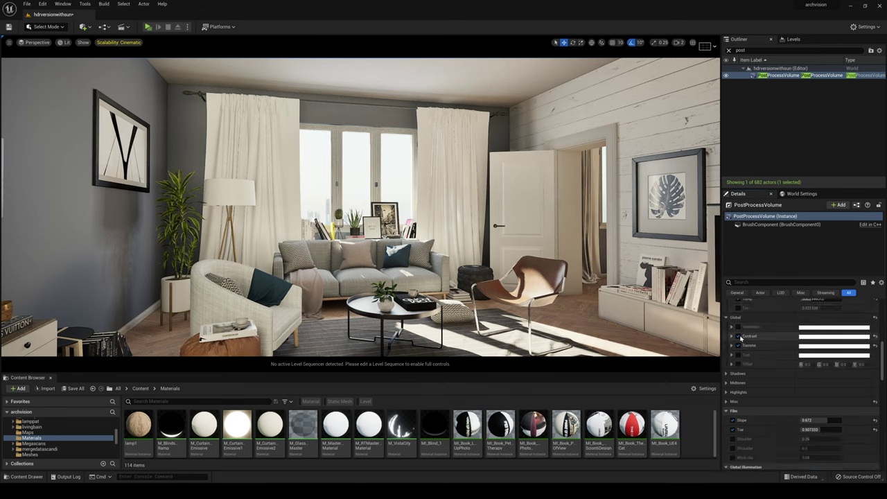
pyautogui.click(738, 337)
pyautogui.click(738, 337)
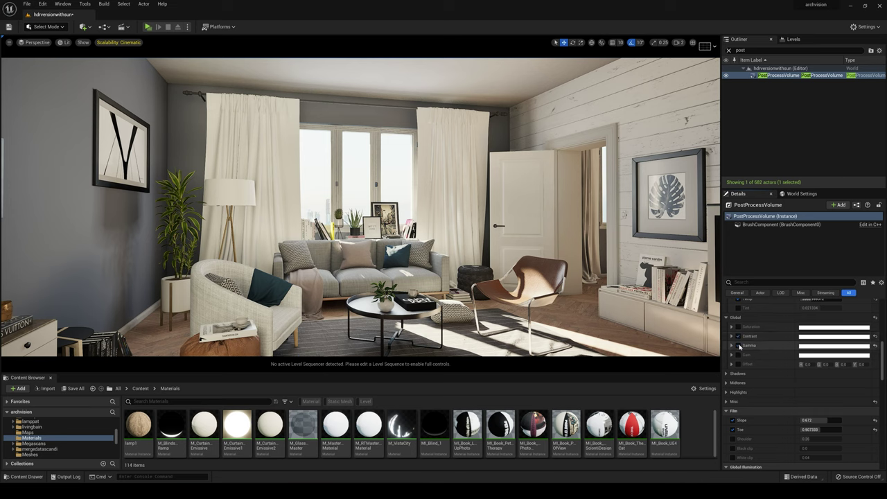
pyautogui.click(738, 345)
pyautogui.click(738, 346)
pyautogui.click(731, 346)
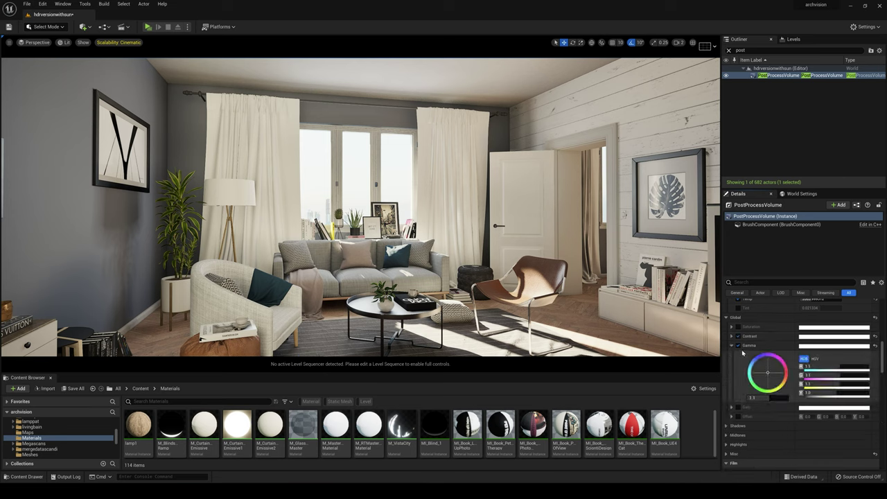
pyautogui.click(731, 346)
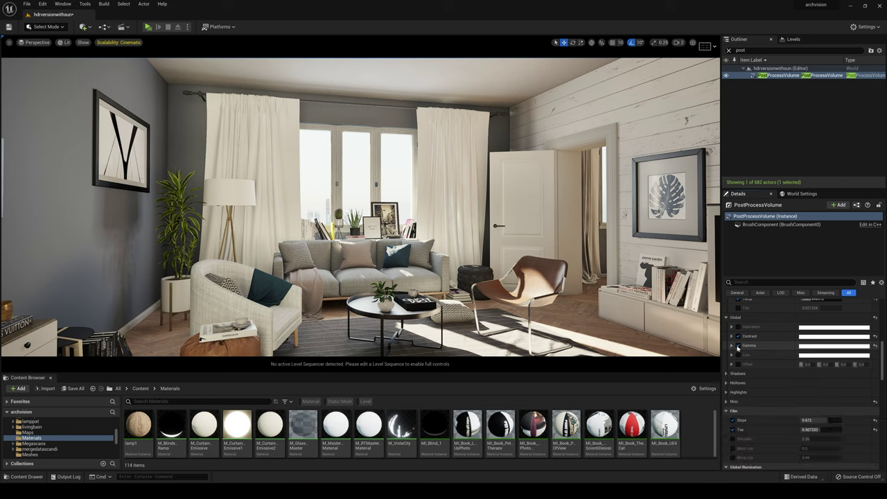
# - Toggle the Film Slope off and on to compare its effect in the living room and kitchen
pyautogui.scroll(-3, 734, 357)
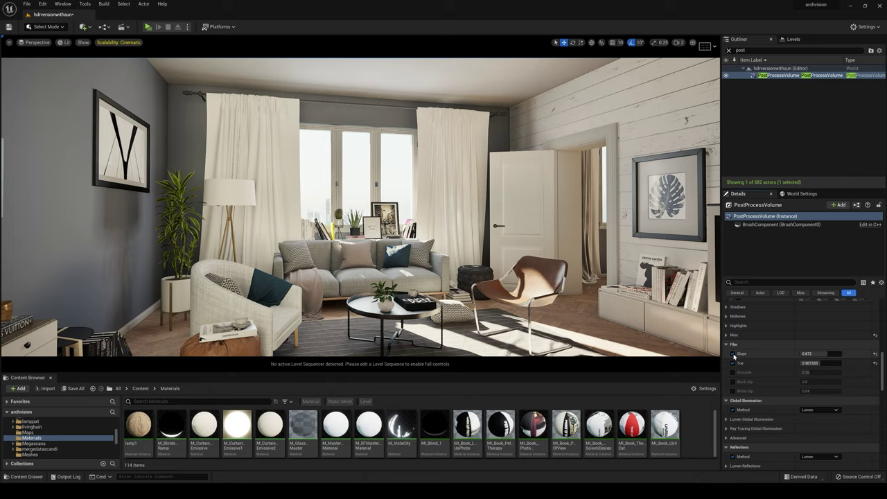
pyautogui.click(733, 354)
pyautogui.moveTo(554, 249); pyautogui.dragTo(104, 279, button='right')
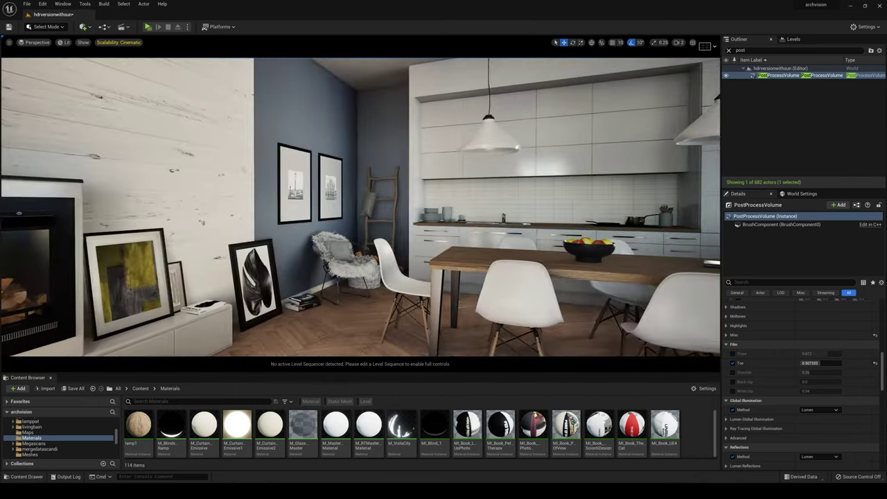
pyautogui.click(732, 353)
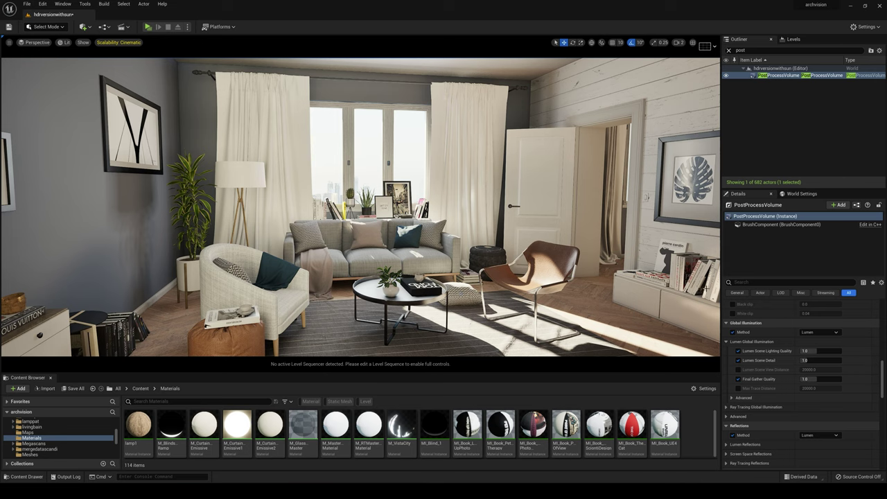
# - Set Lumen Scene Lighting Quality to 10, Lumen Scene Detail to 10 and Final Gather Quality to 32 for global illumination
pyautogui.click(821, 350)
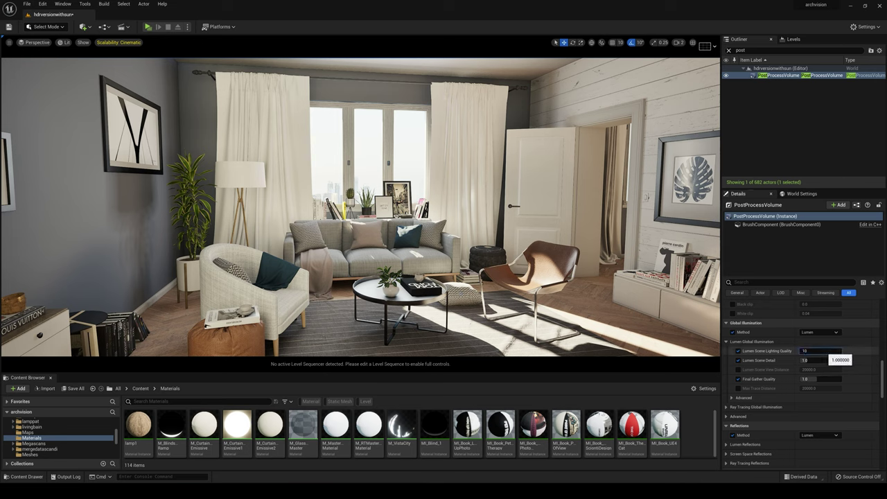
pyautogui.write('10')
pyautogui.press('Tab')
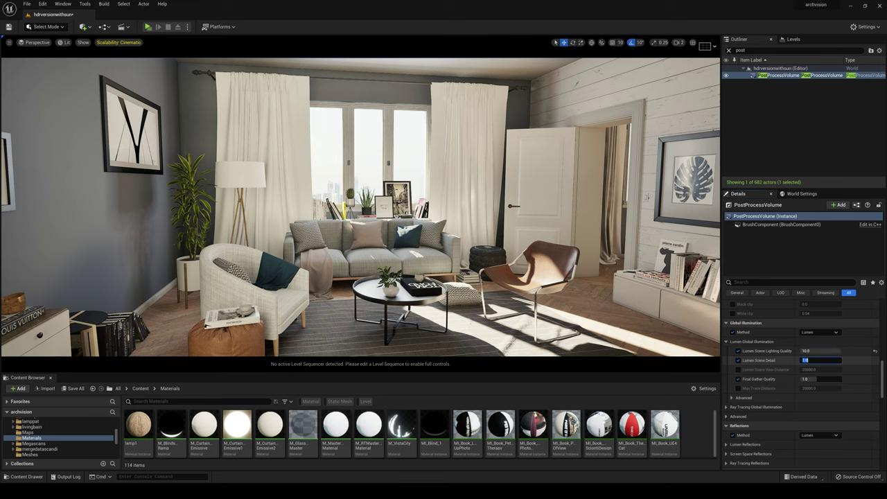
pyautogui.write('10')
pyautogui.click(814, 379)
pyautogui.press('Return')
# - Set the Lumen Reflections Quality to 4 and view the result in the living room
pyautogui.scroll(-2, 725, 416)
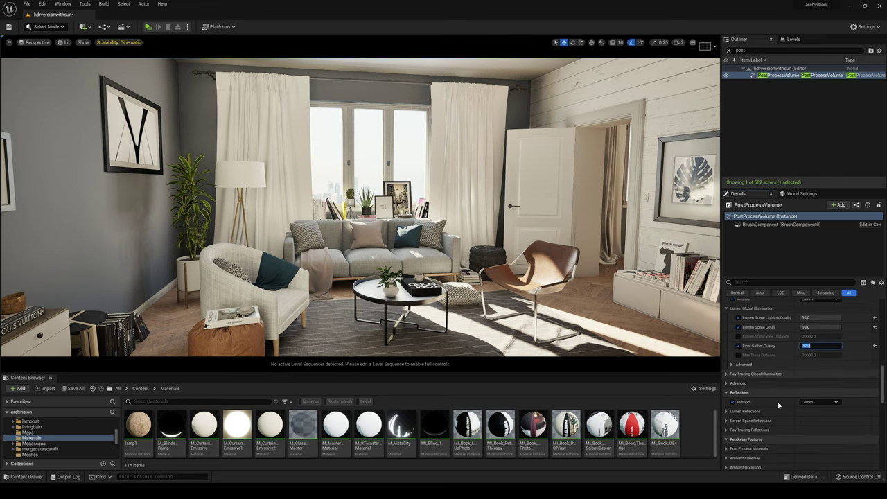
pyautogui.click(725, 412)
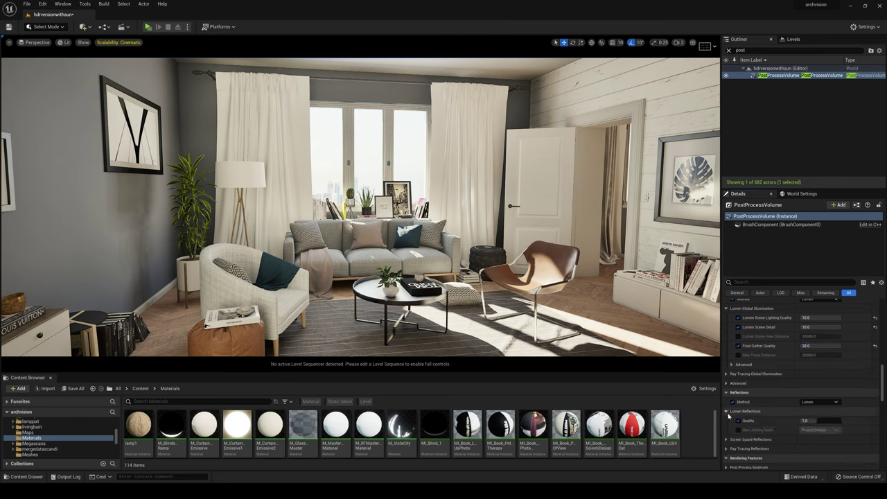
pyautogui.click(801, 418)
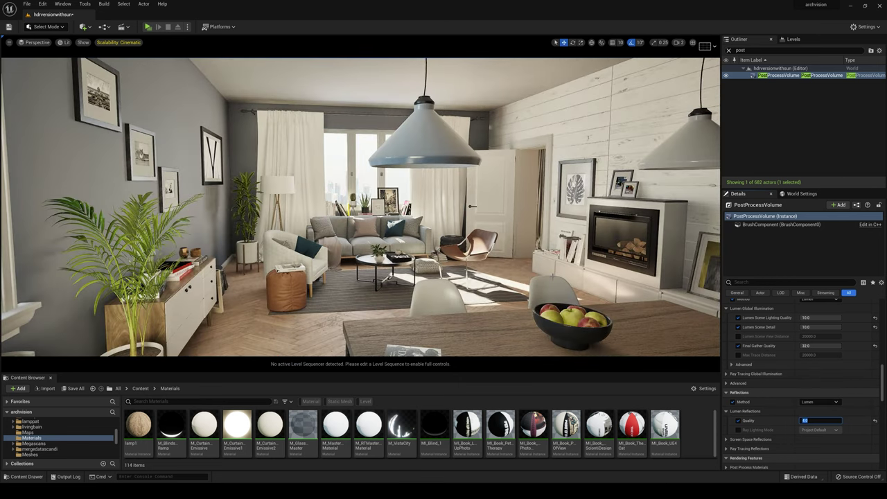
pyautogui.press('w')
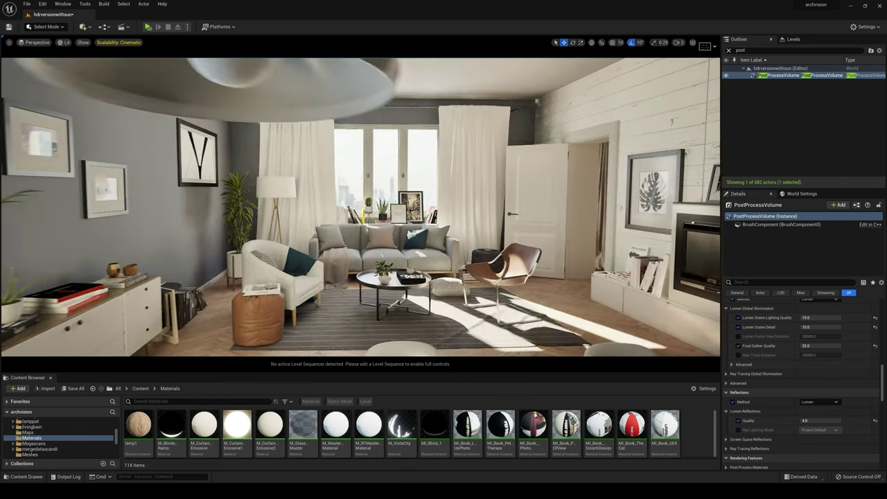